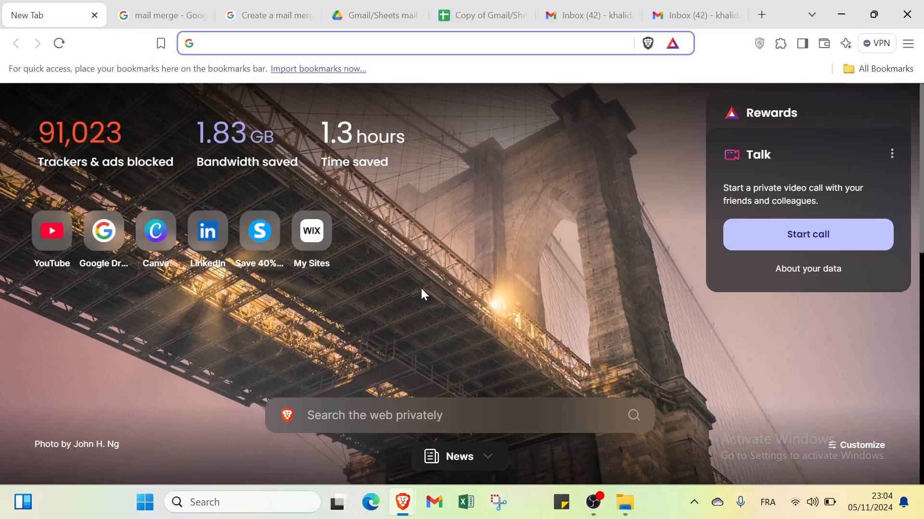
- From the mail merge search results, open the guide 'Create a mail merge with Gmail & Google Sheets'
{"action": "left_click", "coordinate": [165, 16]}
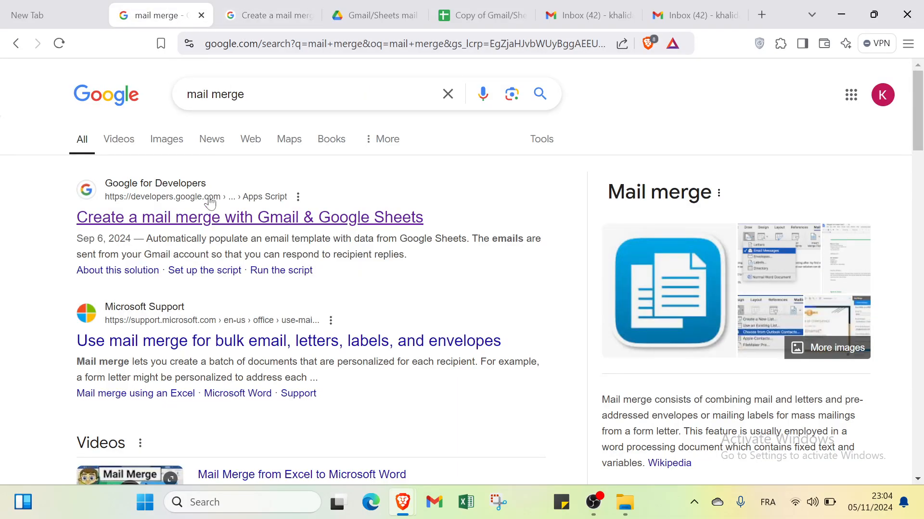
{"action": "left_click", "coordinate": [259, 25]}
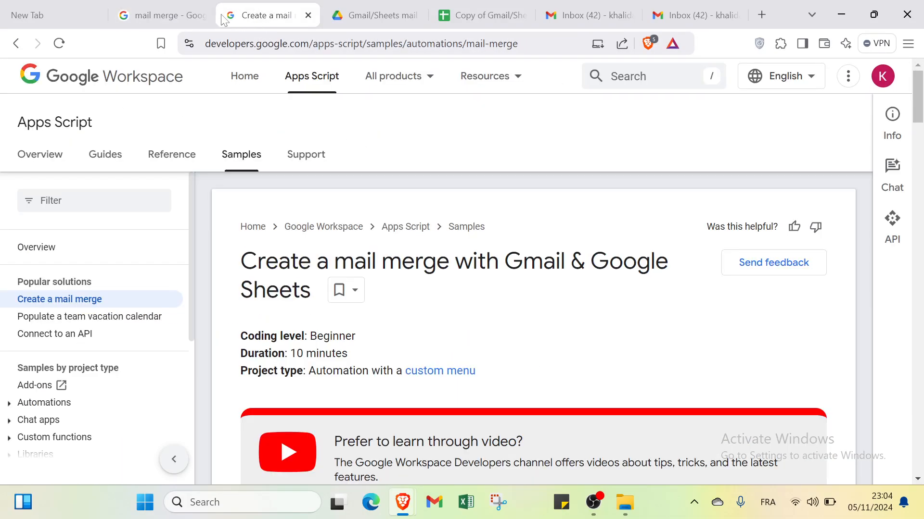
{"action": "left_click", "coordinate": [186, 5]}
{"action": "left_click", "coordinate": [64, 13]}
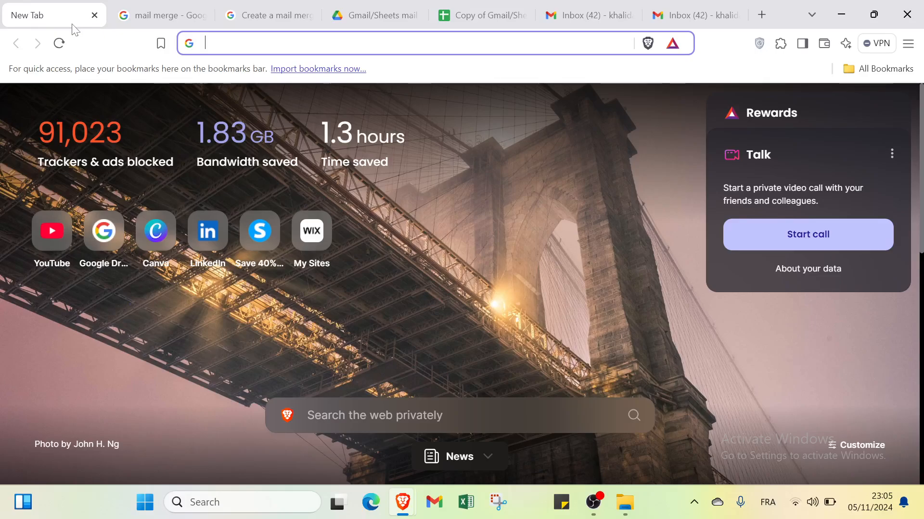
{"action": "left_click", "coordinate": [142, 14]}
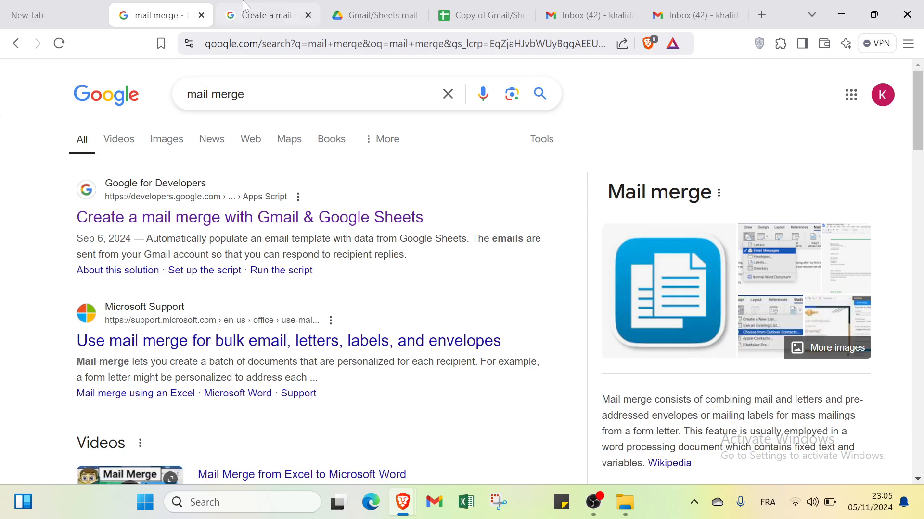
{"action": "left_click", "coordinate": [267, 9]}
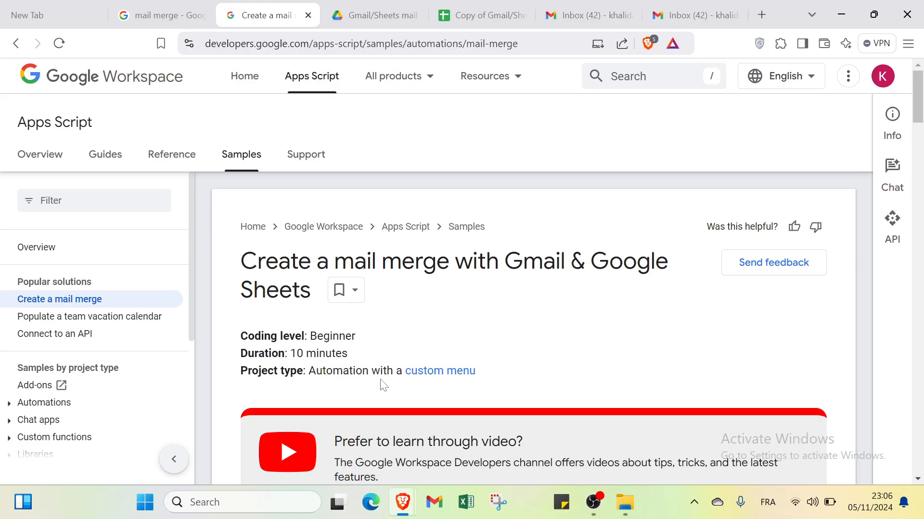
- Scroll the guide down to the Set up the script instructions for copying the sample spreadsheet
{"action": "scroll", "coordinate": [452, 392], "scroll_direction": "down", "scroll_amount": 10}
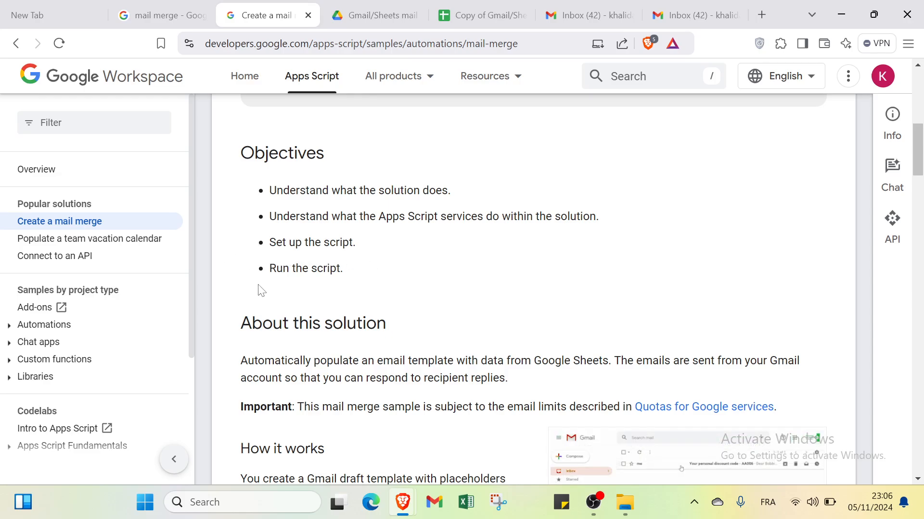
{"action": "scroll", "coordinate": [360, 282], "scroll_direction": "down", "scroll_amount": 2}
{"action": "scroll", "coordinate": [360, 281], "scroll_direction": "down", "scroll_amount": 3}
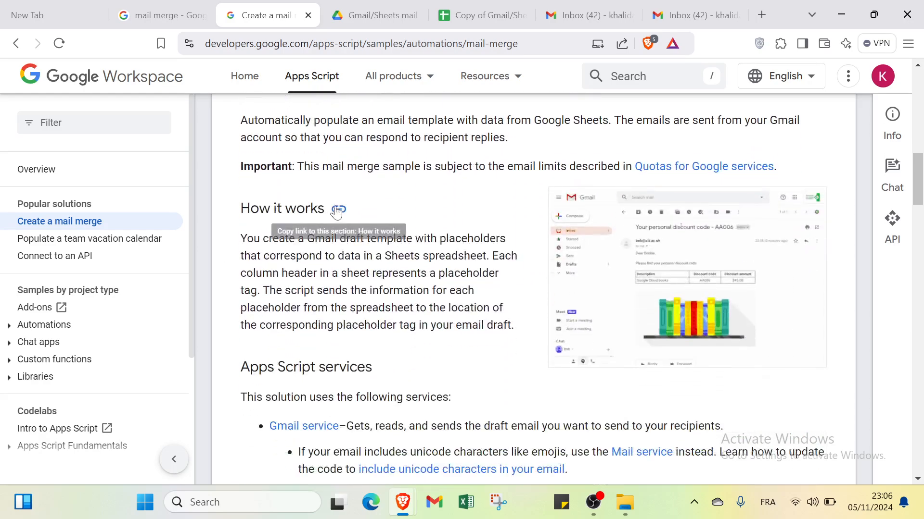
{"action": "scroll", "coordinate": [348, 233], "scroll_direction": "down", "scroll_amount": 2}
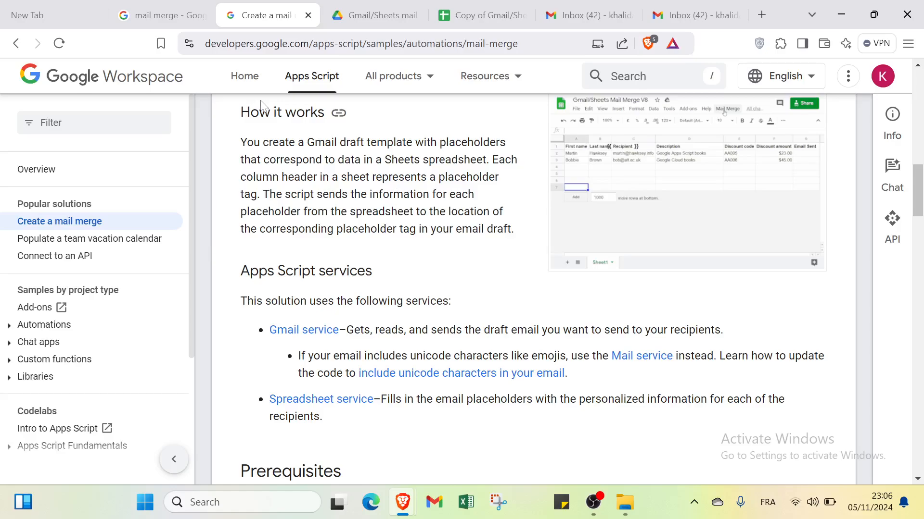
{"action": "scroll", "coordinate": [384, 284], "scroll_direction": "down", "scroll_amount": 9}
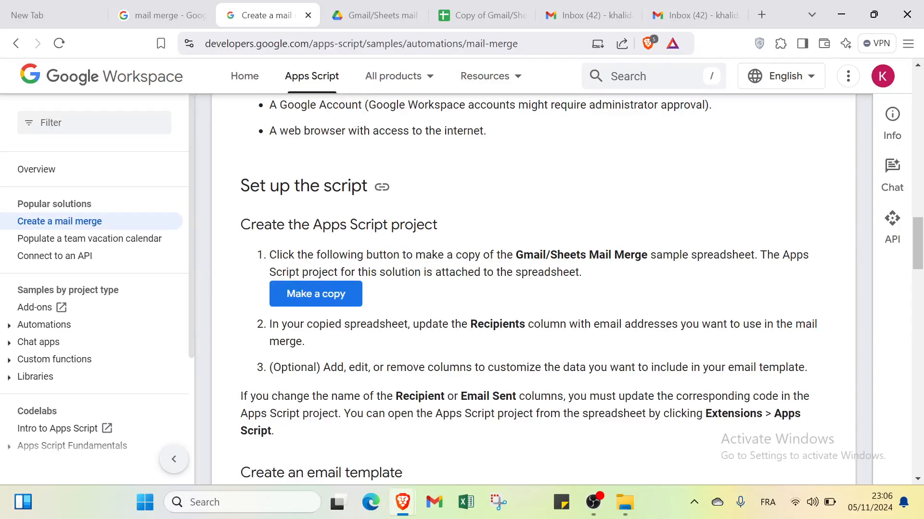
{"action": "scroll", "coordinate": [411, 212], "scroll_direction": "up", "scroll_amount": 15}
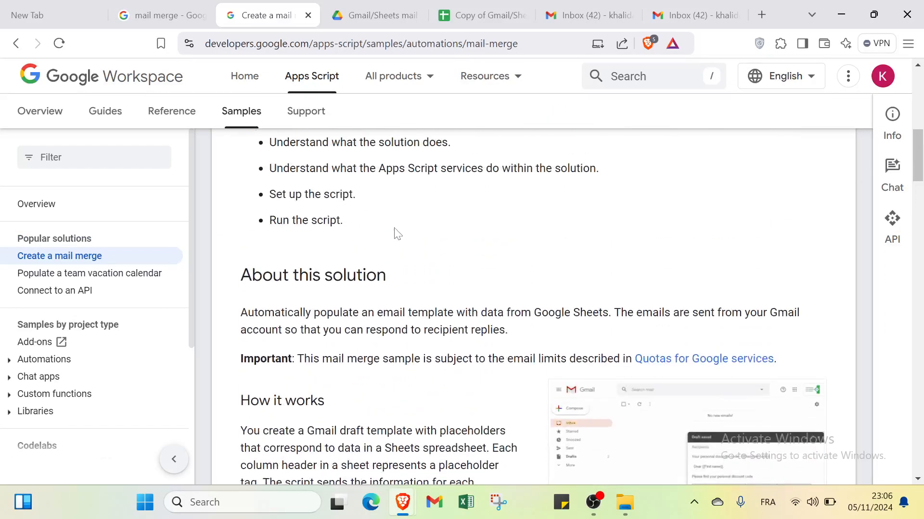
{"action": "scroll", "coordinate": [396, 233], "scroll_direction": "down", "scroll_amount": 6}
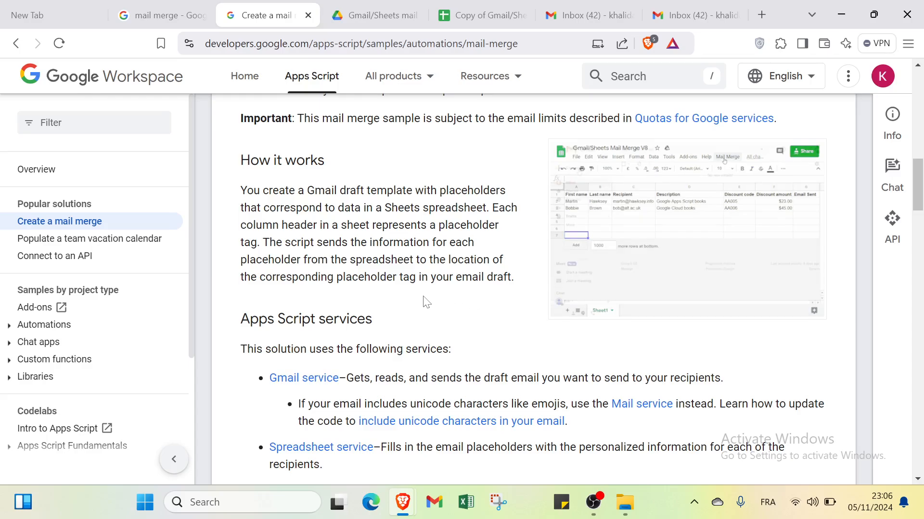
{"action": "scroll", "coordinate": [298, 274], "scroll_direction": "down", "scroll_amount": 10}
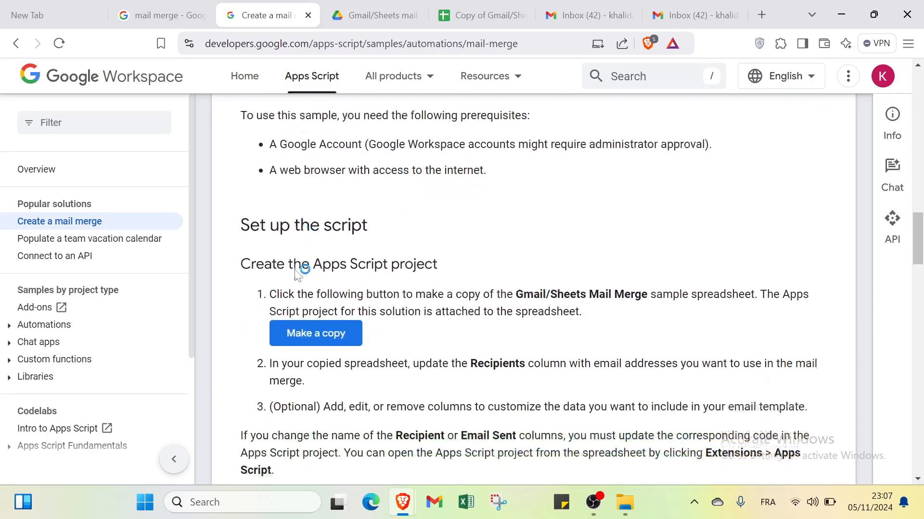
{"action": "scroll", "coordinate": [327, 182], "scroll_direction": "down", "scroll_amount": 3}
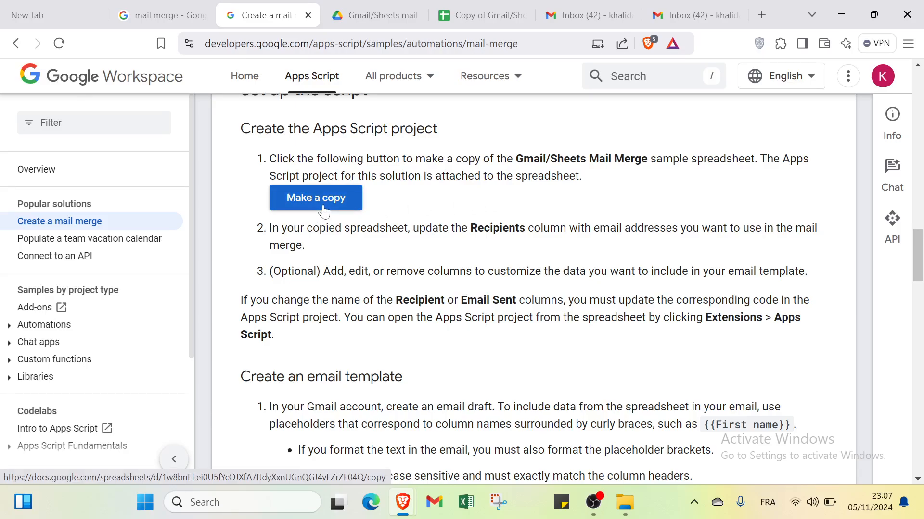
- Skim the rest of the guide, then go to the Copy document page for the Gmail/Sheets mail merge sample
{"action": "left_click", "coordinate": [374, 17]}
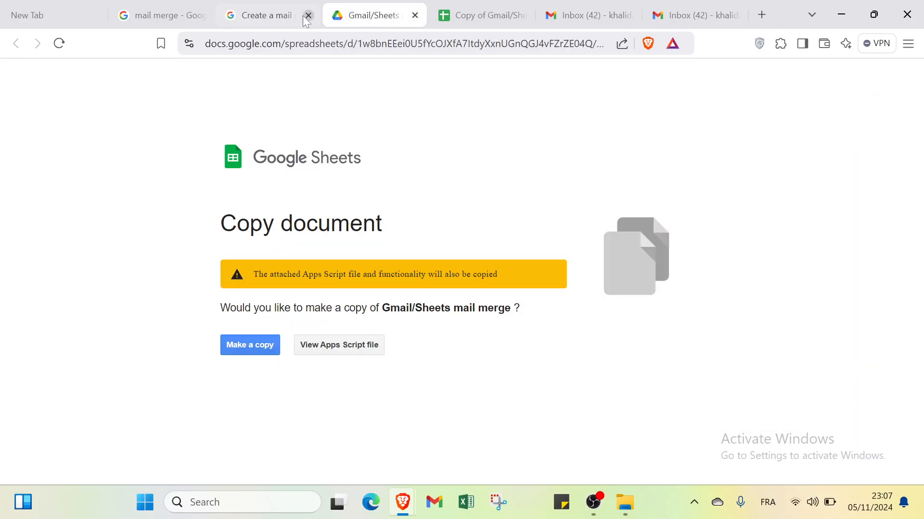
{"action": "left_click", "coordinate": [286, 17]}
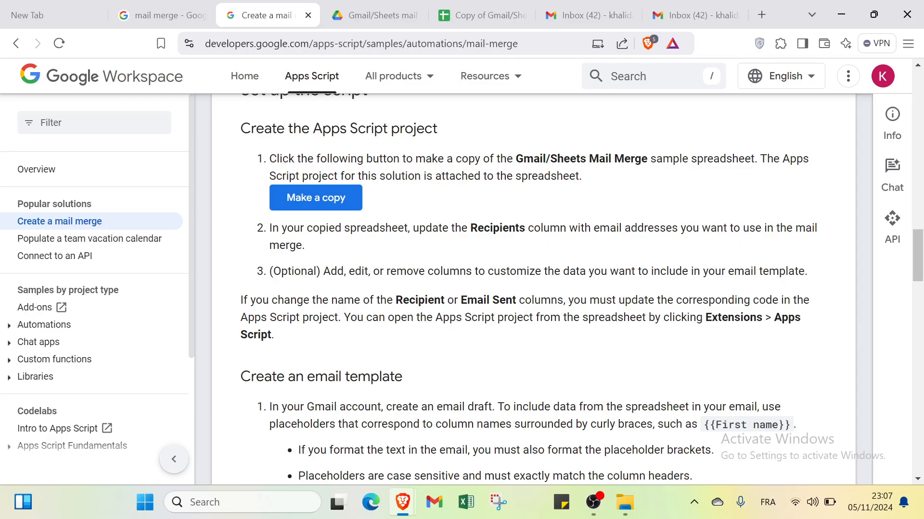
{"action": "scroll", "coordinate": [311, 254], "scroll_direction": "down", "scroll_amount": 1}
{"action": "scroll", "coordinate": [271, 240], "scroll_direction": "down", "scroll_amount": 1}
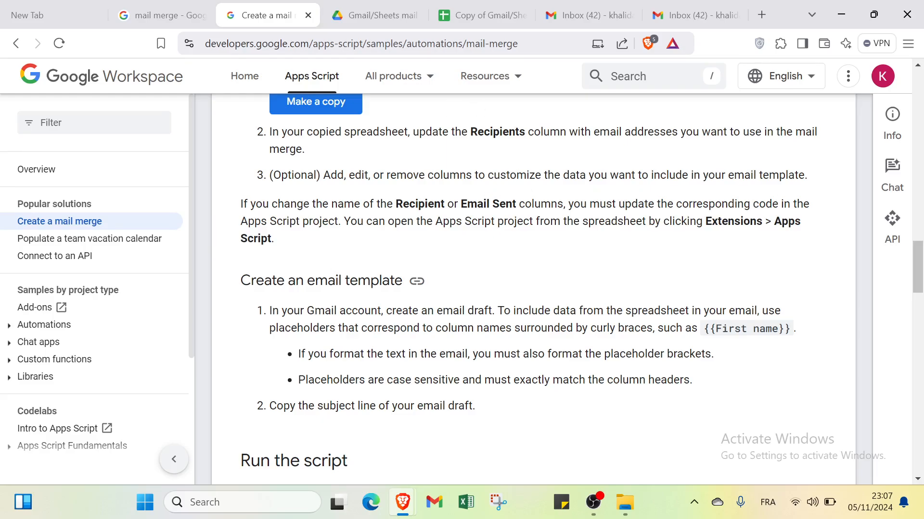
{"action": "scroll", "coordinate": [299, 305], "scroll_direction": "down", "scroll_amount": 8}
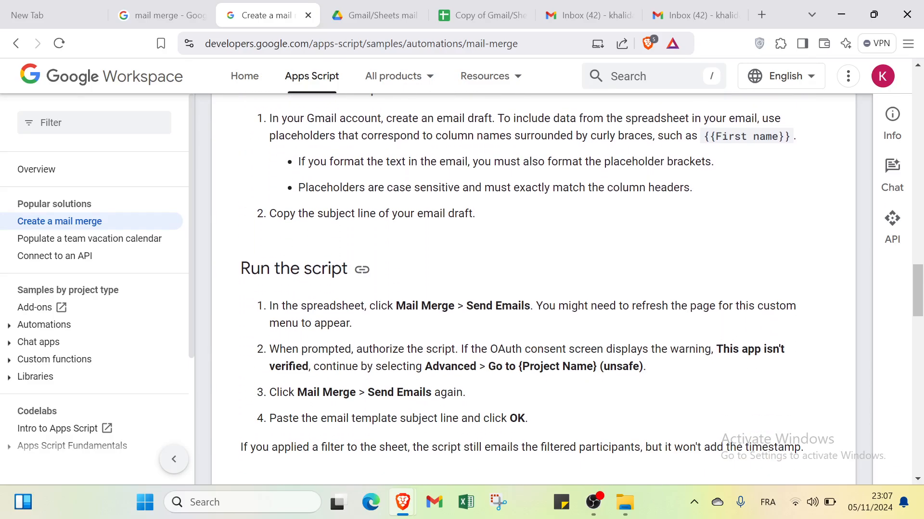
{"action": "scroll", "coordinate": [298, 241], "scroll_direction": "down", "scroll_amount": 8}
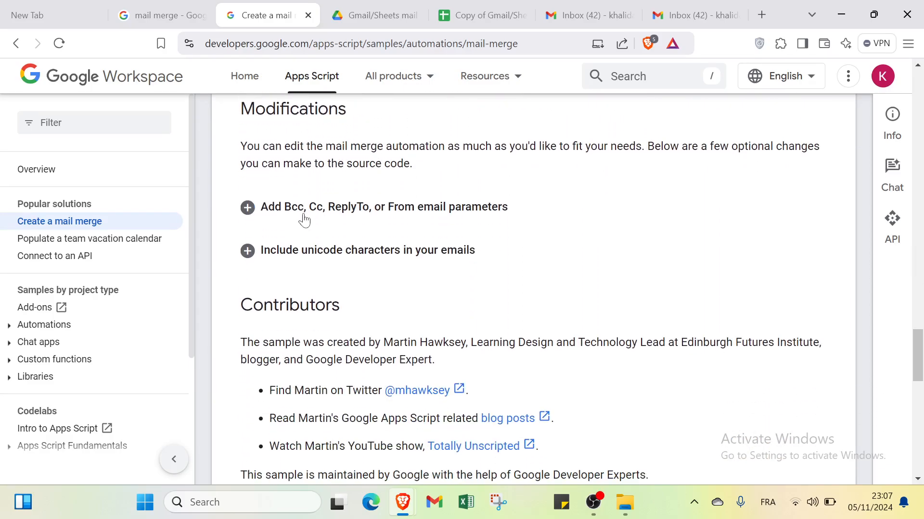
{"action": "scroll", "coordinate": [282, 289], "scroll_direction": "down", "scroll_amount": 5}
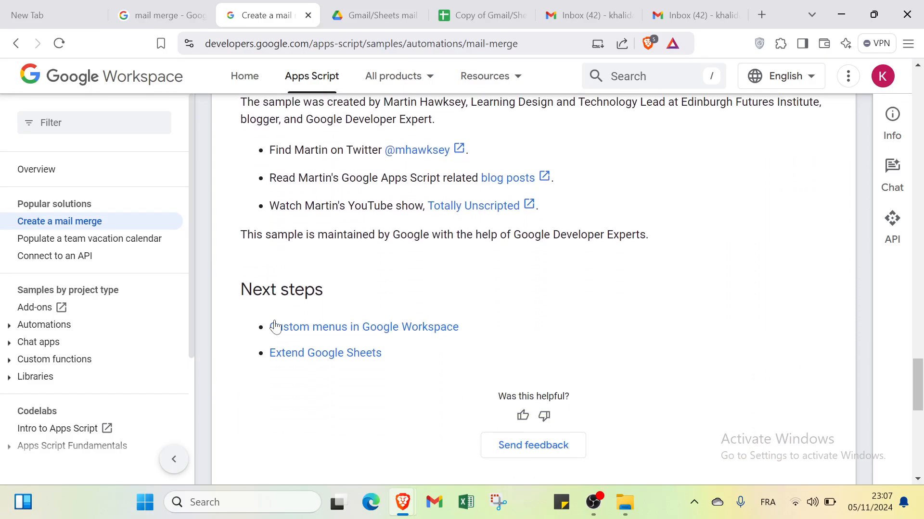
{"action": "scroll", "coordinate": [281, 313], "scroll_direction": "up", "scroll_amount": 20}
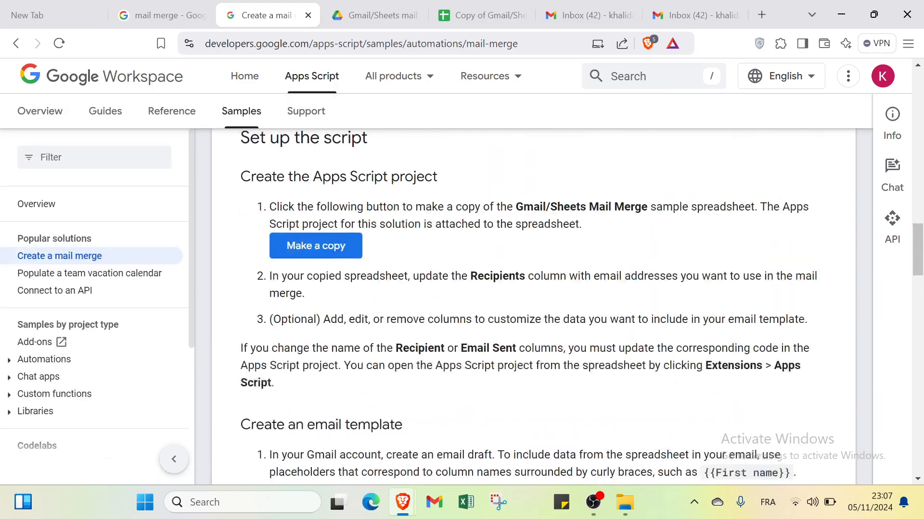
{"action": "scroll", "coordinate": [303, 299], "scroll_direction": "down", "scroll_amount": 5}
{"action": "scroll", "coordinate": [303, 299], "scroll_direction": "up", "scroll_amount": 15}
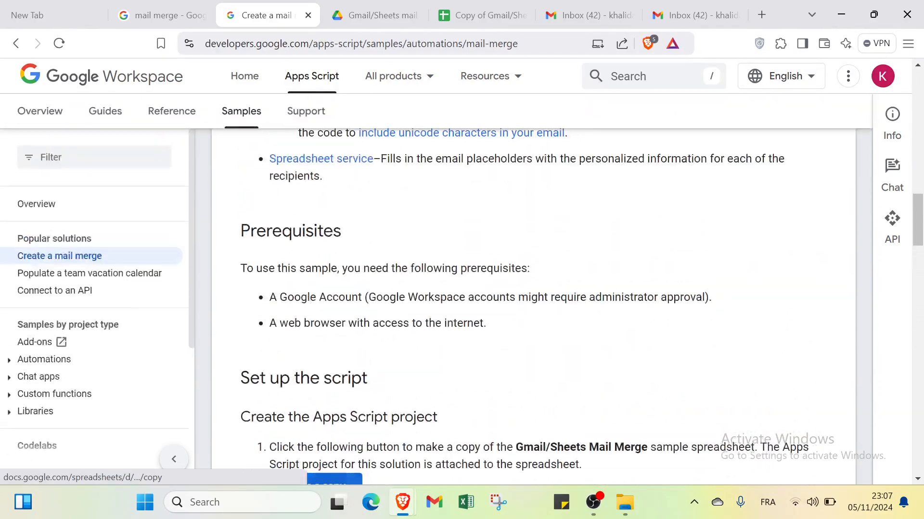
{"action": "scroll", "coordinate": [490, 245], "scroll_direction": "up", "scroll_amount": 10}
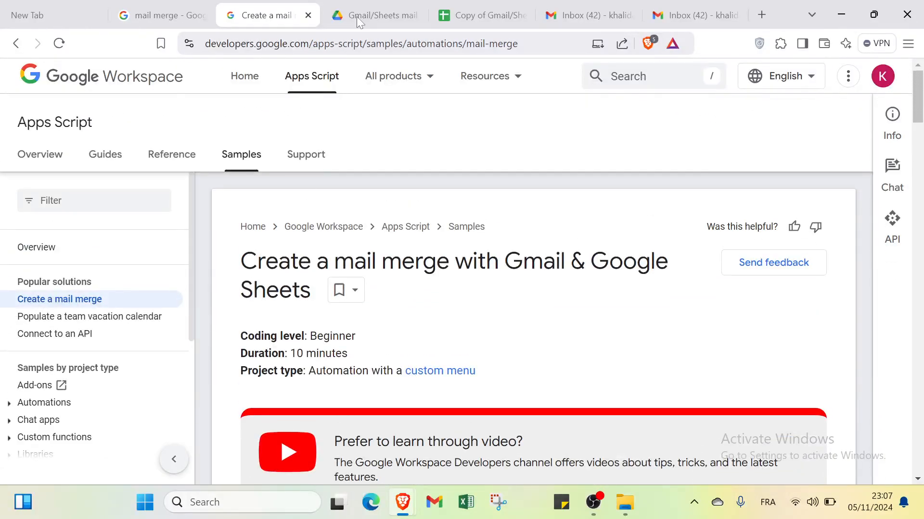
{"action": "left_click", "coordinate": [360, 15]}
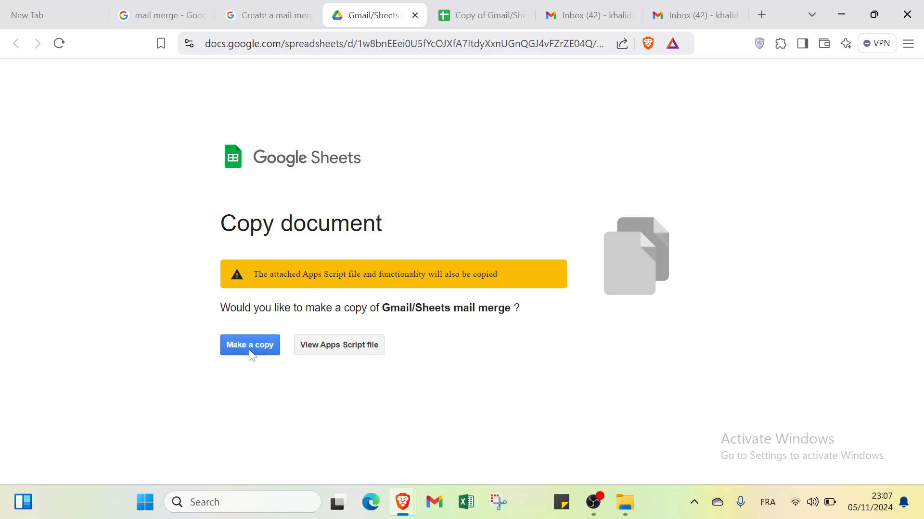
- Switch to the copied spreadsheet 'Copy of Gmail/Sheets mail merge' in its browser tab
{"action": "left_click", "coordinate": [480, 12]}
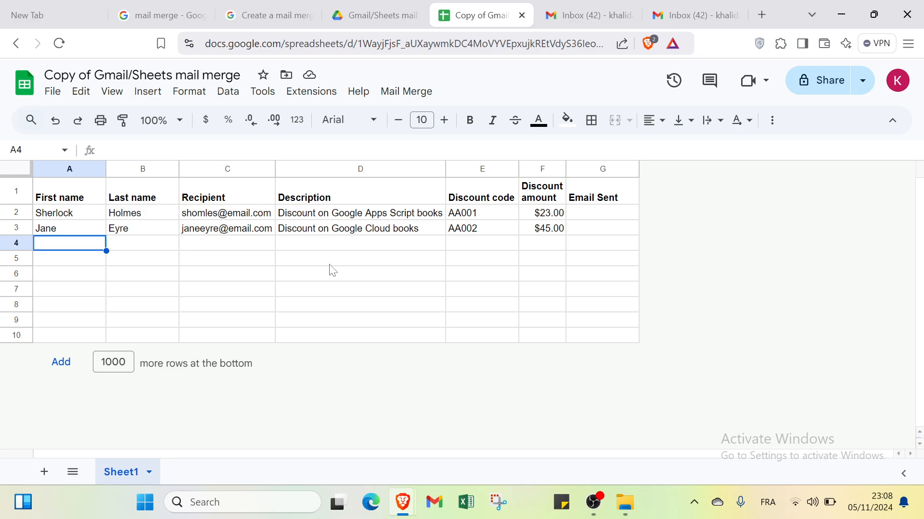
{"action": "key", "text": "Right"}
{"action": "key", "text": "Right"}
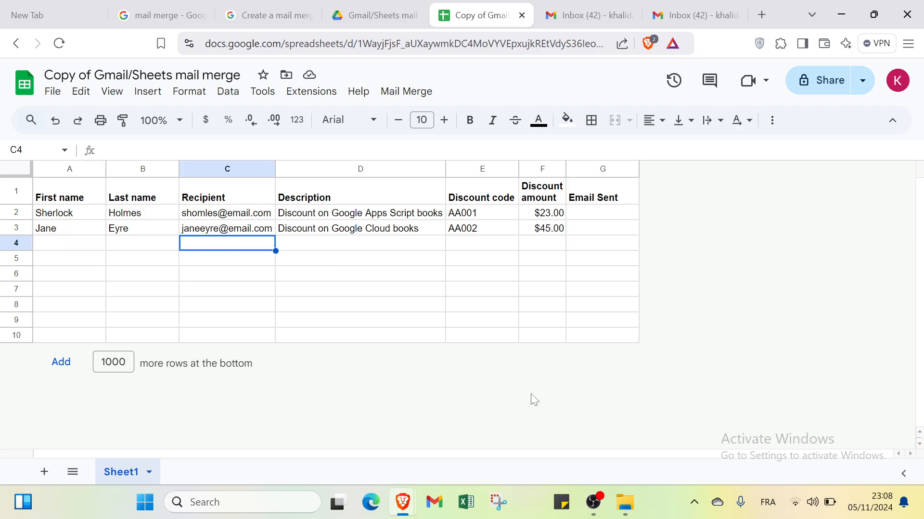
{"action": "key", "text": "Left"}
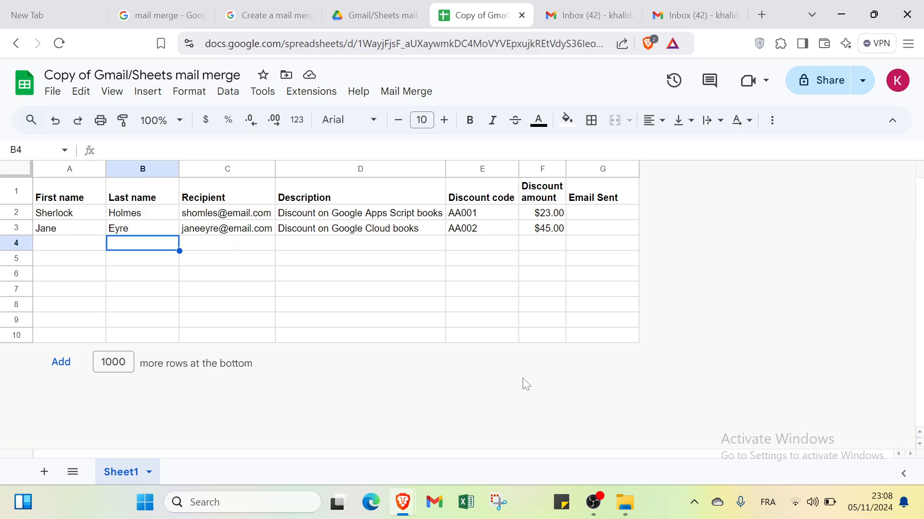
{"action": "left_click", "coordinate": [221, 76]}
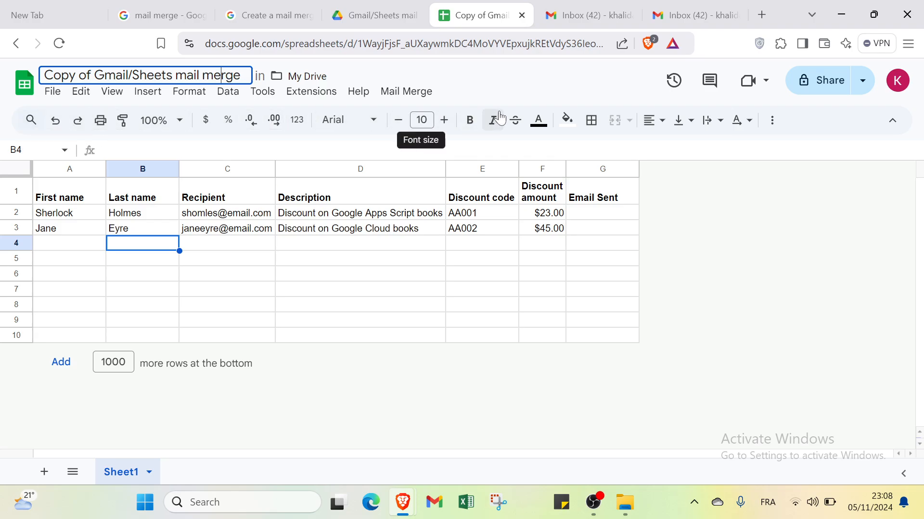
{"action": "left_click", "coordinate": [79, 197]}
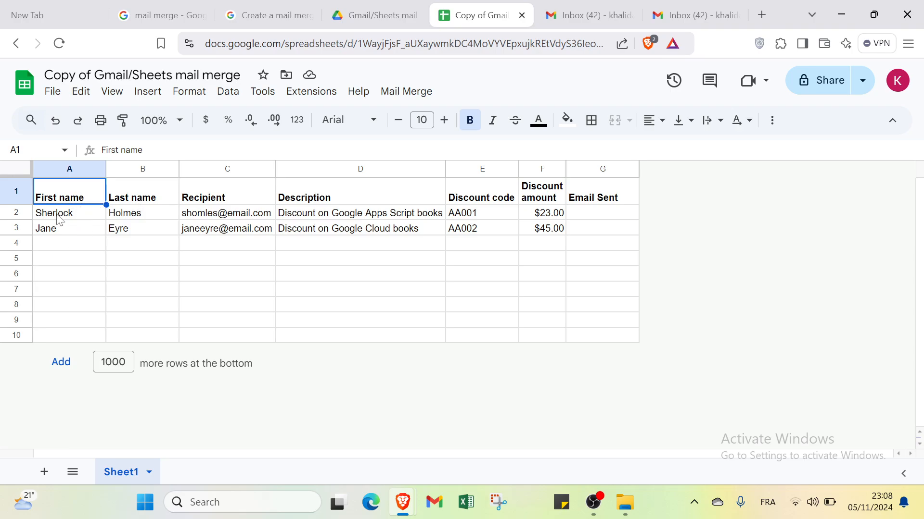
{"action": "left_click", "coordinate": [140, 199]}
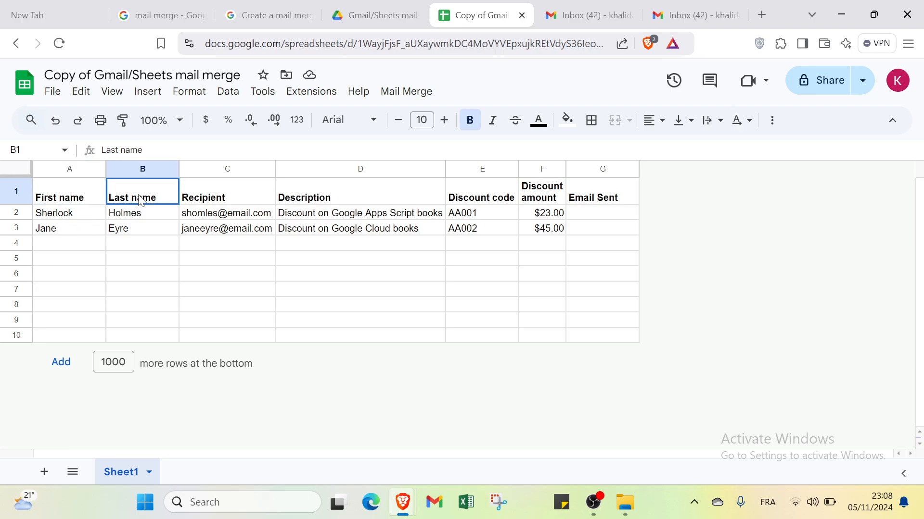
{"action": "left_click", "coordinate": [222, 197]}
{"action": "left_click", "coordinate": [309, 195]}
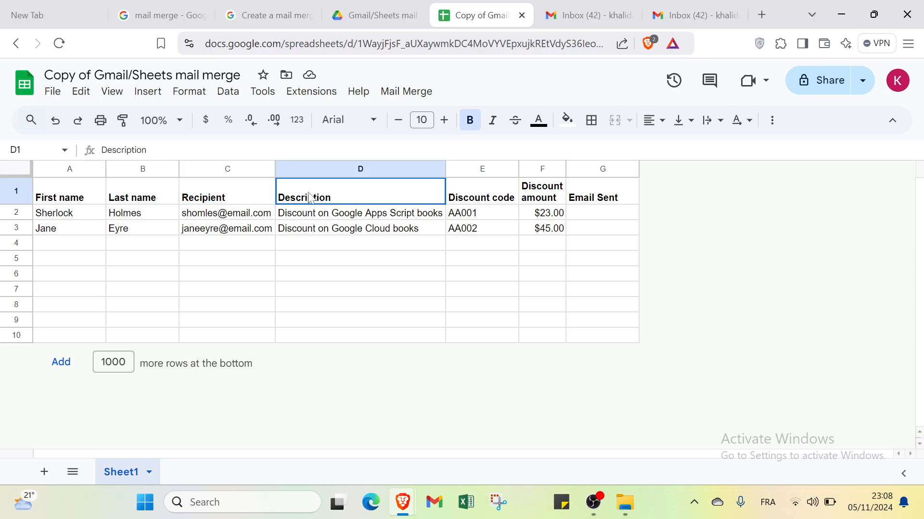
{"action": "left_click", "coordinate": [471, 194]}
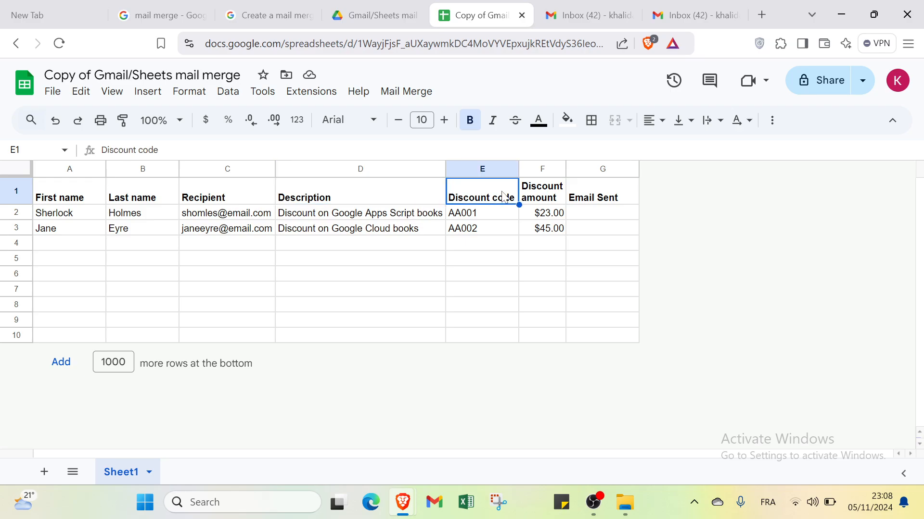
{"action": "left_click", "coordinate": [533, 197]}
{"action": "left_click", "coordinate": [597, 195]}
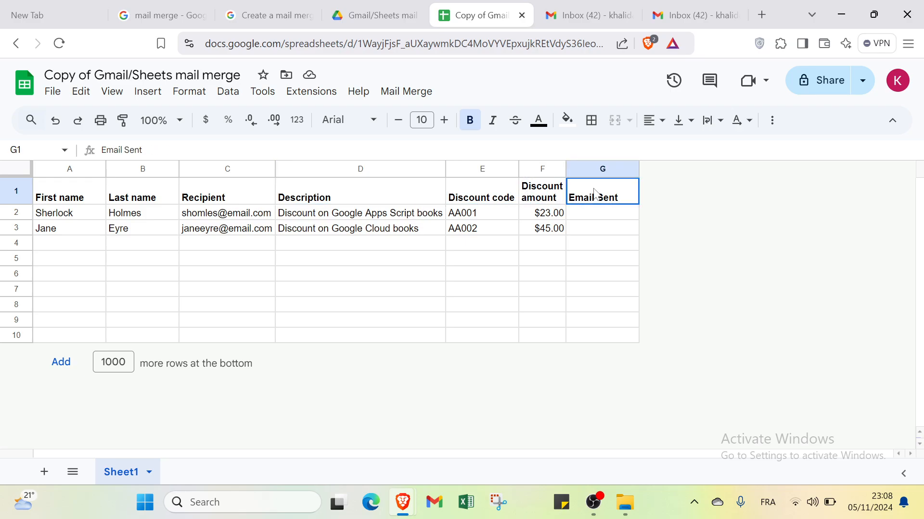
{"action": "left_click", "coordinate": [52, 193]}
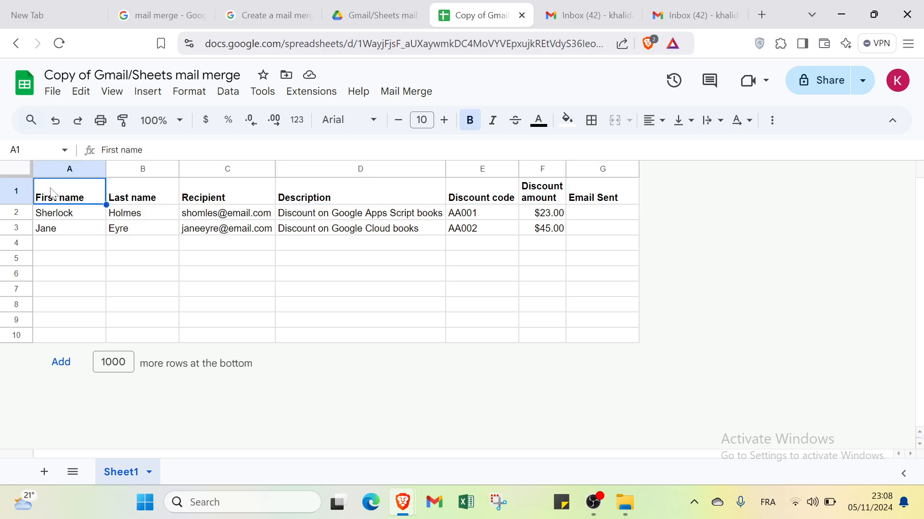
{"action": "left_click", "coordinate": [144, 199]}
{"action": "left_click", "coordinate": [210, 197]}
{"action": "left_click", "coordinate": [307, 196]}
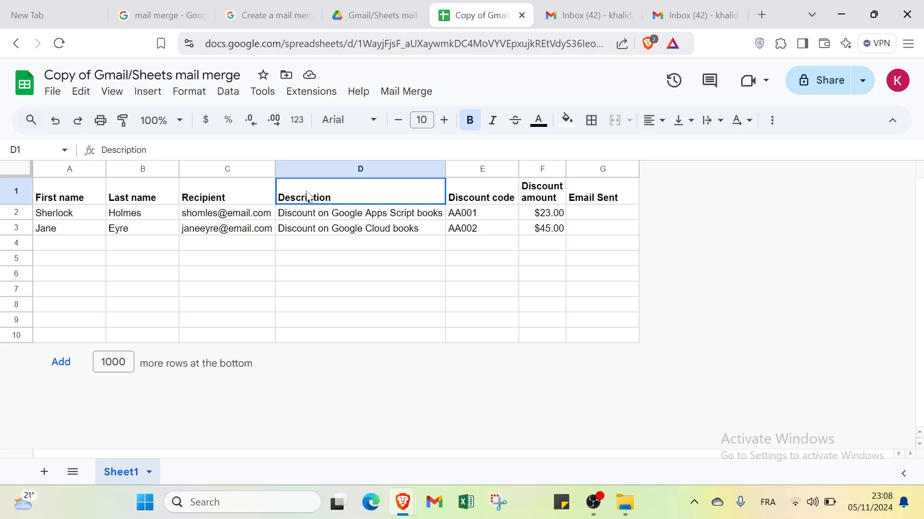
{"action": "left_click", "coordinate": [221, 198]}
{"action": "left_click", "coordinate": [166, 192]}
{"action": "left_click", "coordinate": [74, 192]}
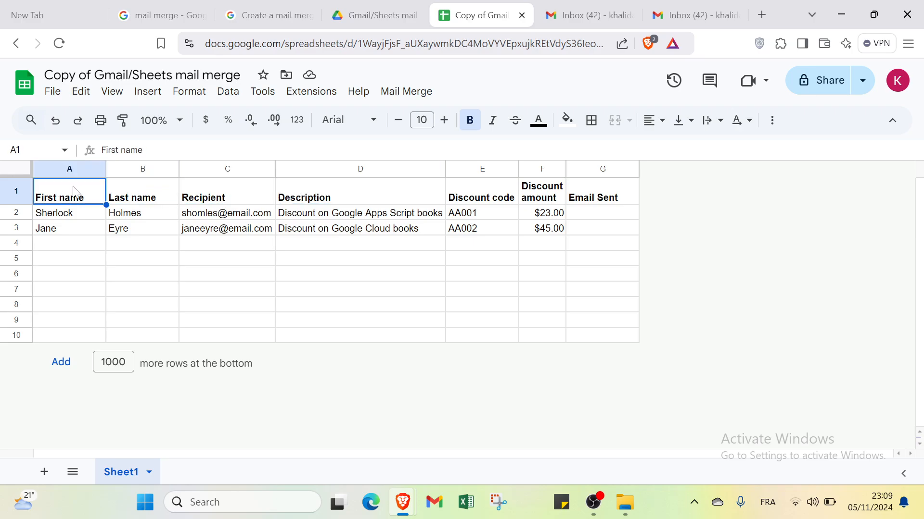
{"action": "left_click", "coordinate": [477, 199]}
{"action": "left_click", "coordinate": [531, 198]}
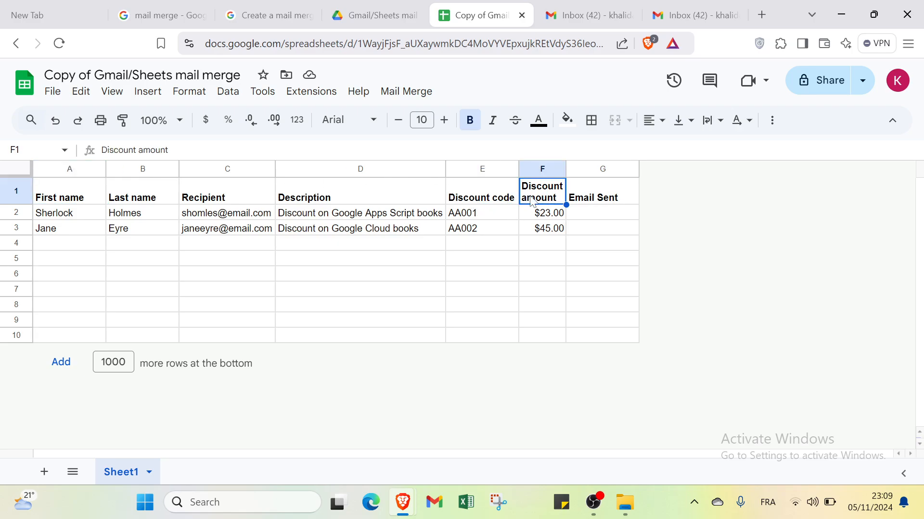
{"action": "left_click", "coordinate": [572, 203]}
{"action": "left_click", "coordinate": [481, 197]}
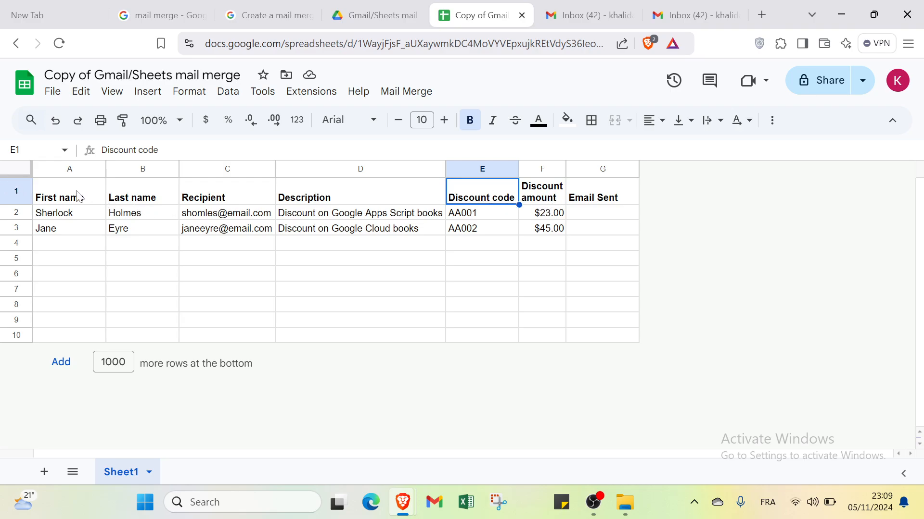
{"action": "left_click", "coordinate": [76, 214]}
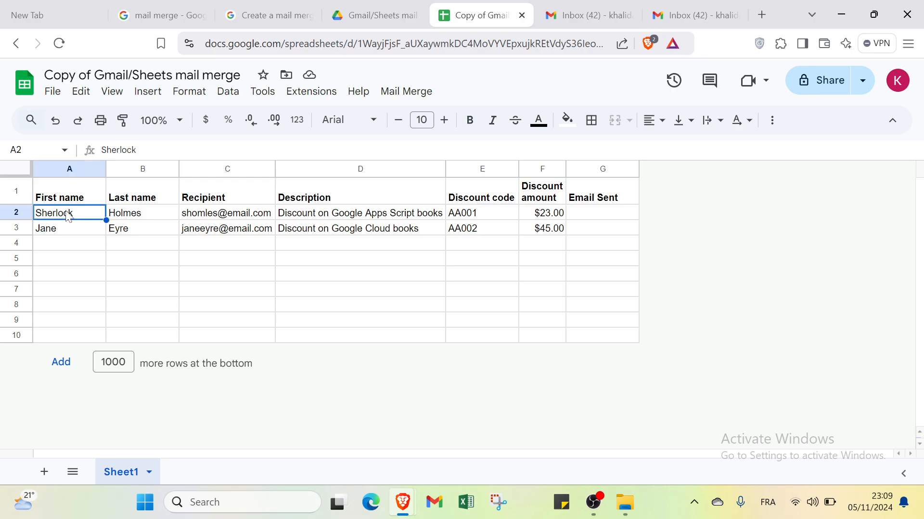
{"action": "left_click", "coordinate": [151, 217]}
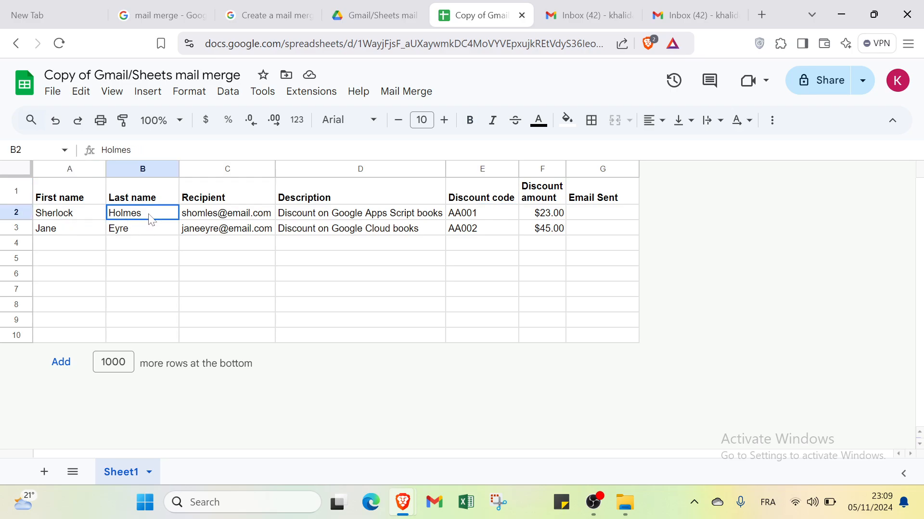
{"action": "left_click", "coordinate": [211, 213]}
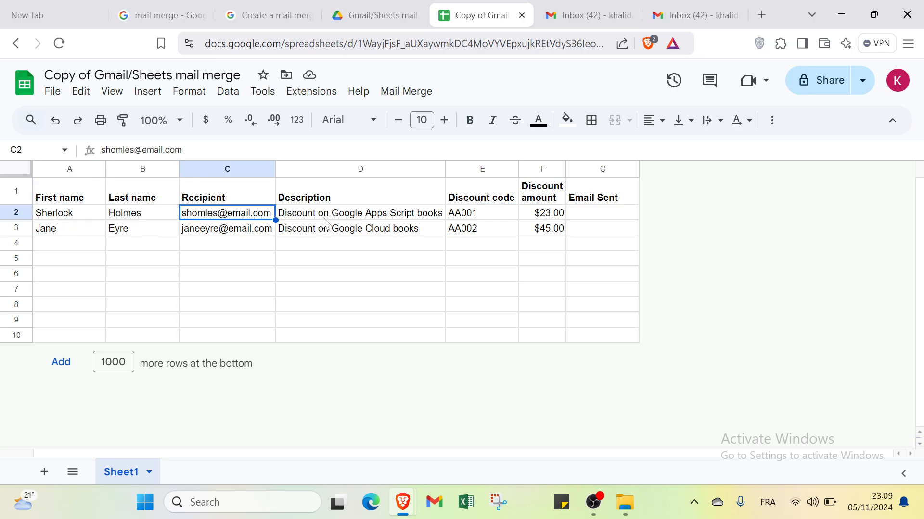
{"action": "left_click", "coordinate": [320, 213]}
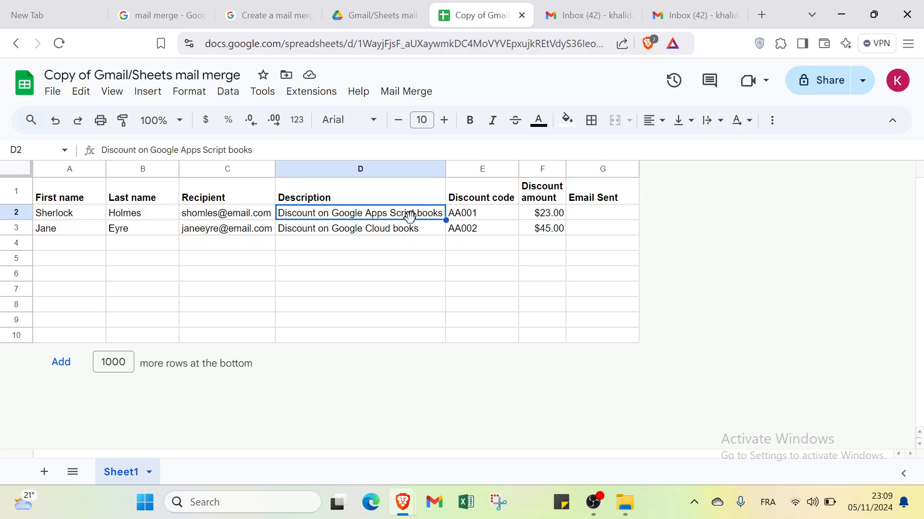
{"action": "left_click", "coordinate": [491, 215]}
{"action": "left_click", "coordinate": [545, 216]}
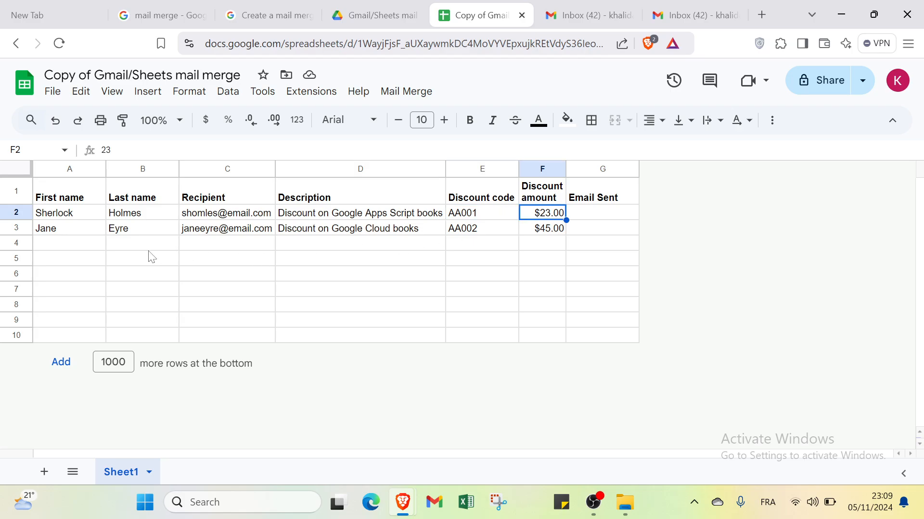
{"action": "left_click", "coordinate": [99, 249]}
{"action": "key", "text": "Return"}
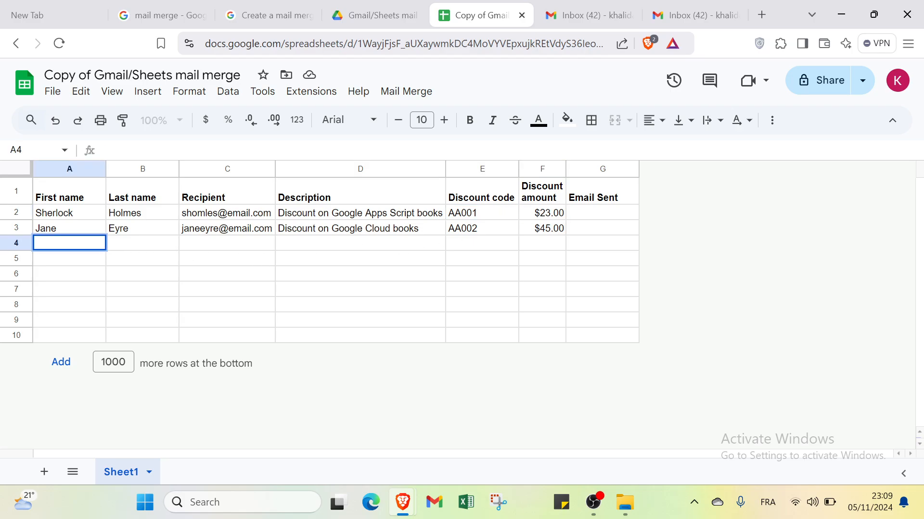
{"action": "key", "text": "Tab"}
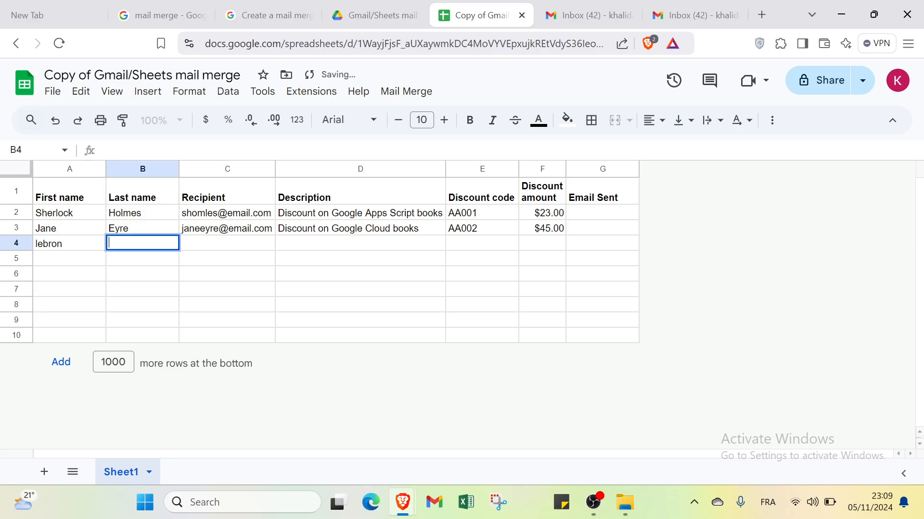
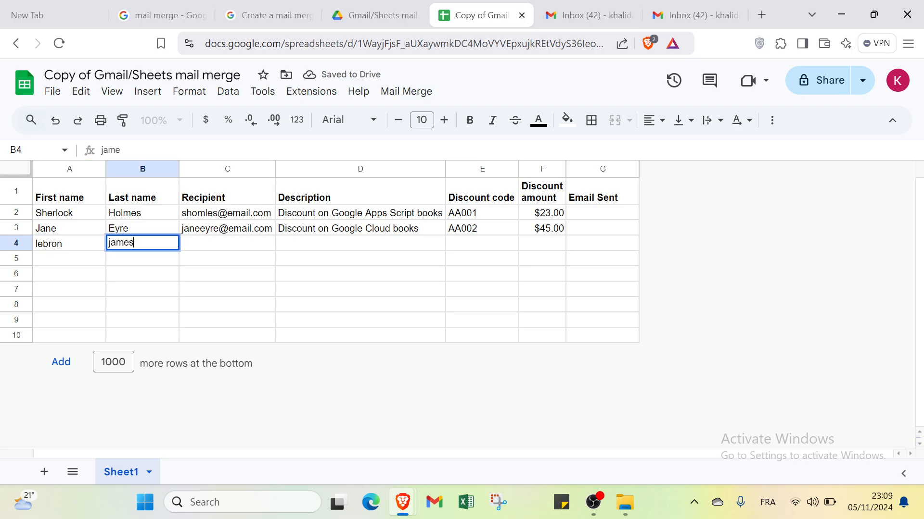
{"action": "key", "text": "Tab"}
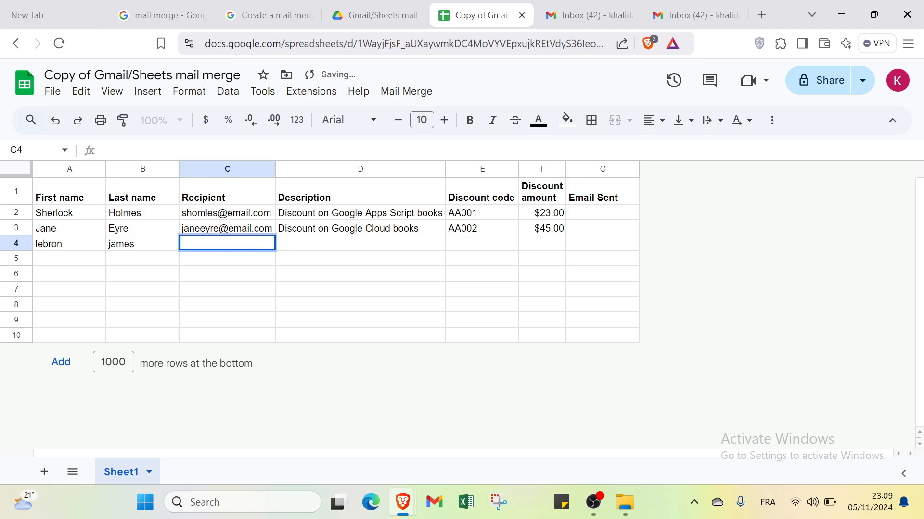
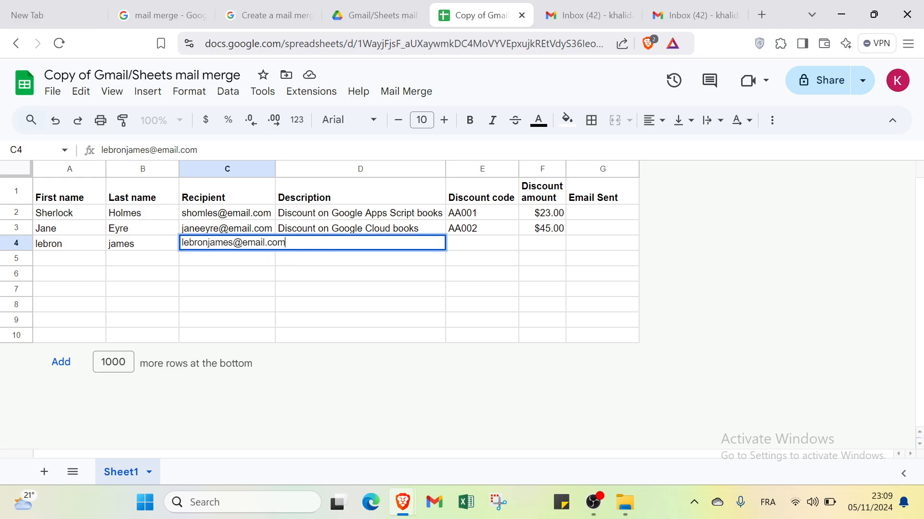
{"action": "left_click", "coordinate": [469, 247]}
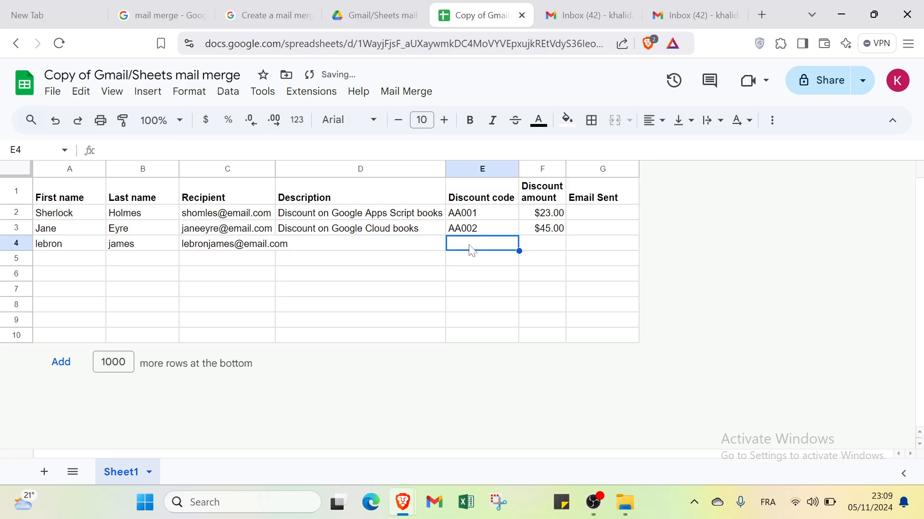
{"action": "left_click", "coordinate": [433, 251]}
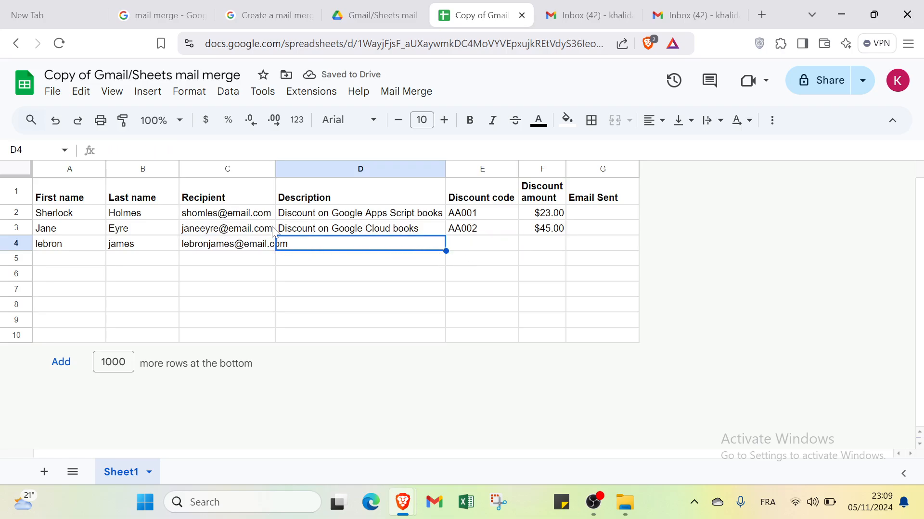
- Delete column D (Description) and drag column C wider so recipient e-mails fit
{"action": "left_click", "coordinate": [262, 172]}
{"action": "double_click", "coordinate": [262, 171]}
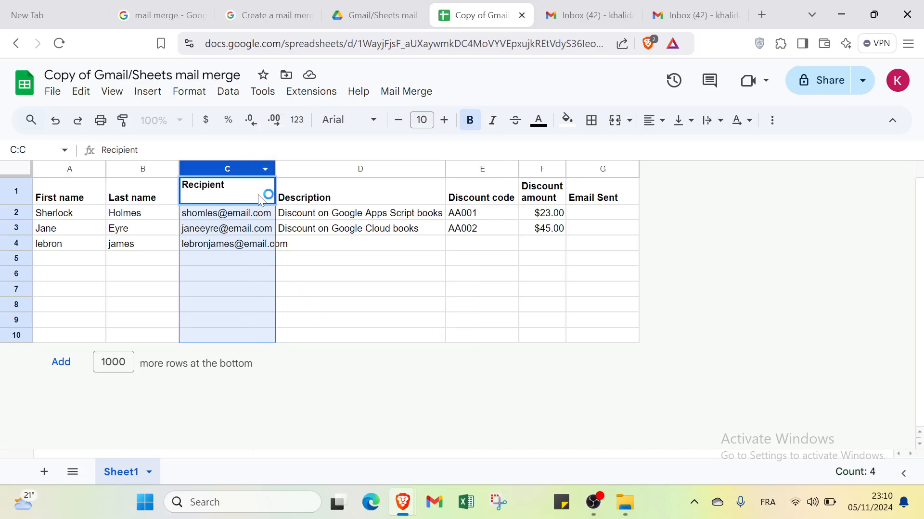
{"action": "left_click", "coordinate": [274, 263]}
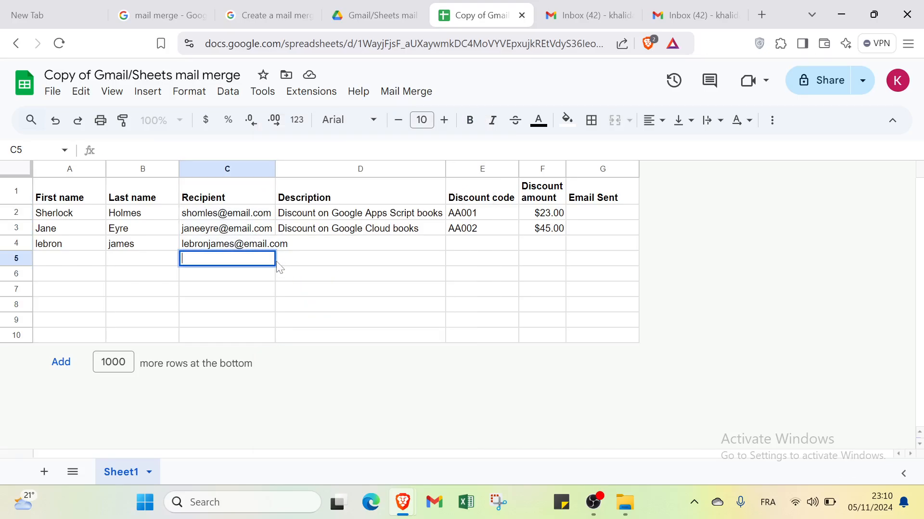
{"action": "left_click", "coordinate": [278, 245]}
{"action": "left_click_drag", "start_coordinate": [278, 245], "coordinate": [287, 238]}
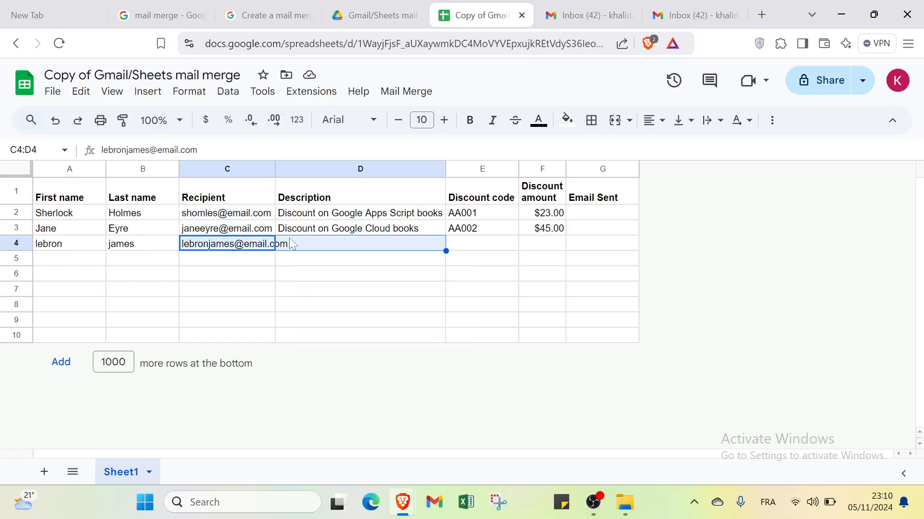
{"action": "left_click", "coordinate": [290, 239]}
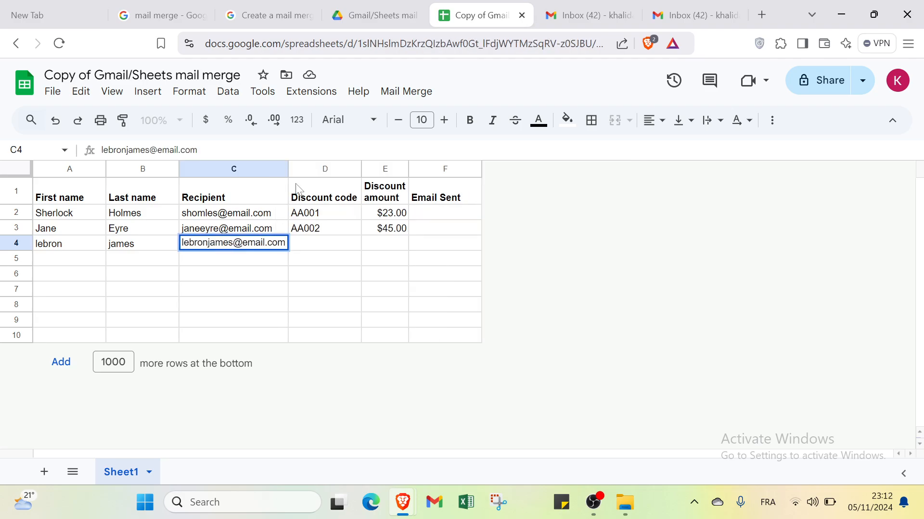
{"action": "left_click_drag", "start_coordinate": [287, 169], "coordinate": [319, 170]}
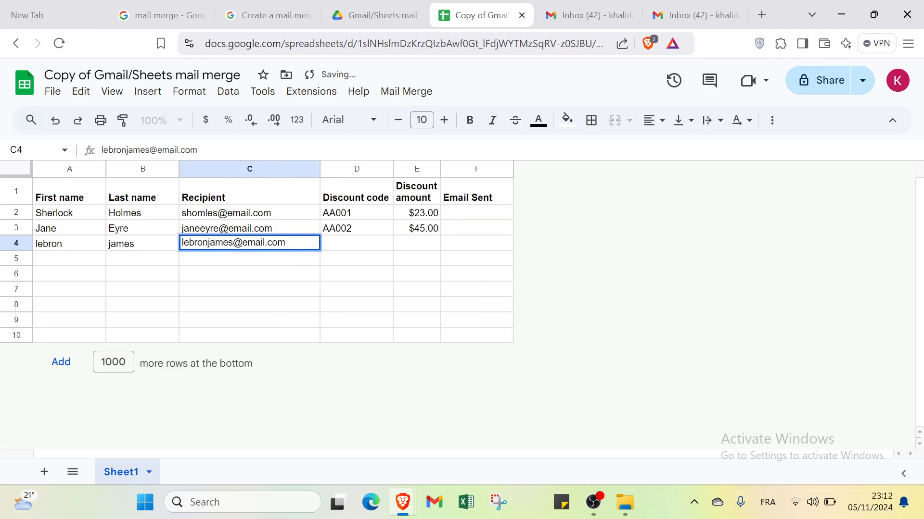
{"action": "left_click", "coordinate": [357, 246]}
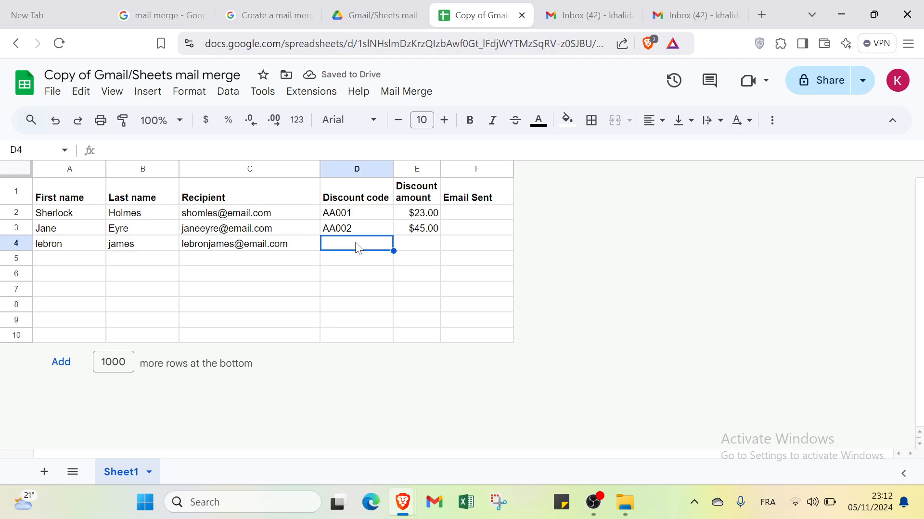
- Enter discount code AA003 in D4
{"action": "type", "text": "AA"}
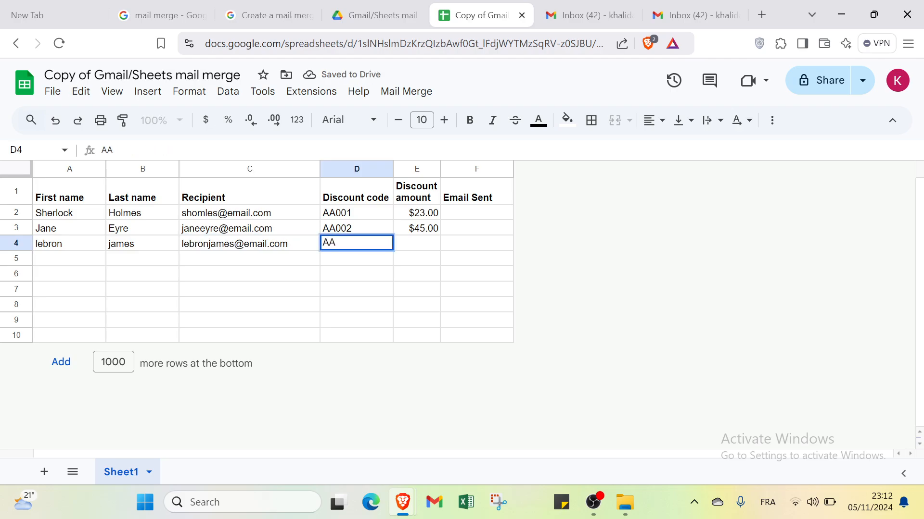
{"action": "type", "text": "003"}
{"action": "left_click", "coordinate": [402, 247]}
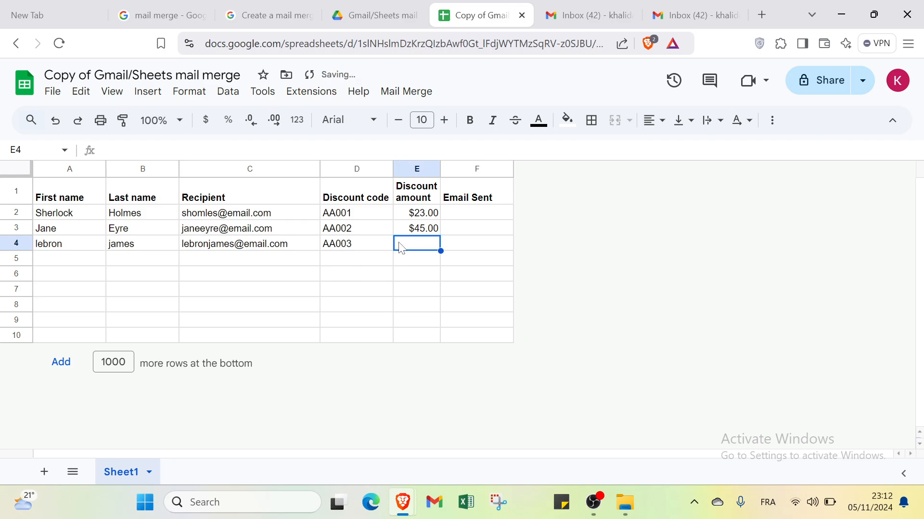
{"action": "type", "text": "23"}
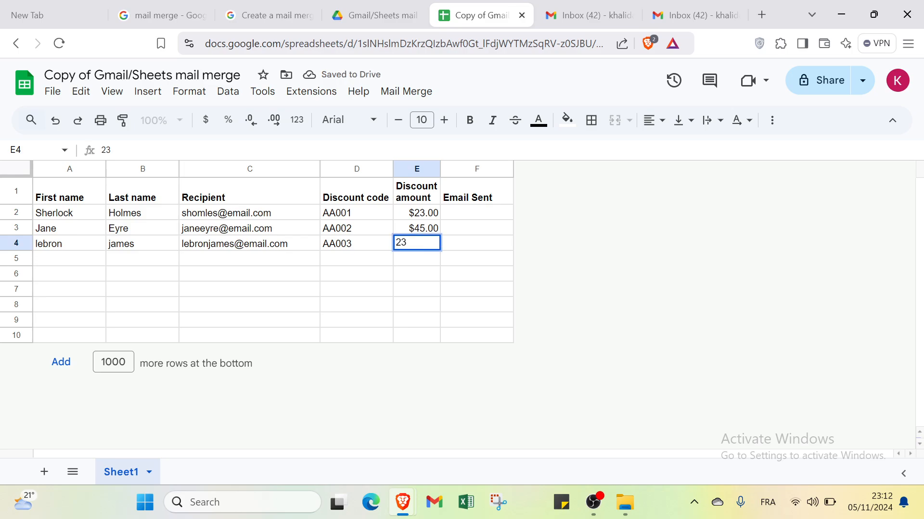
{"action": "key", "text": "BackSpace"}
{"action": "key", "text": "BackSpace"}
- Format E4 as currency and enter the $50.00 discount amount
{"action": "left_click", "coordinate": [206, 124]}
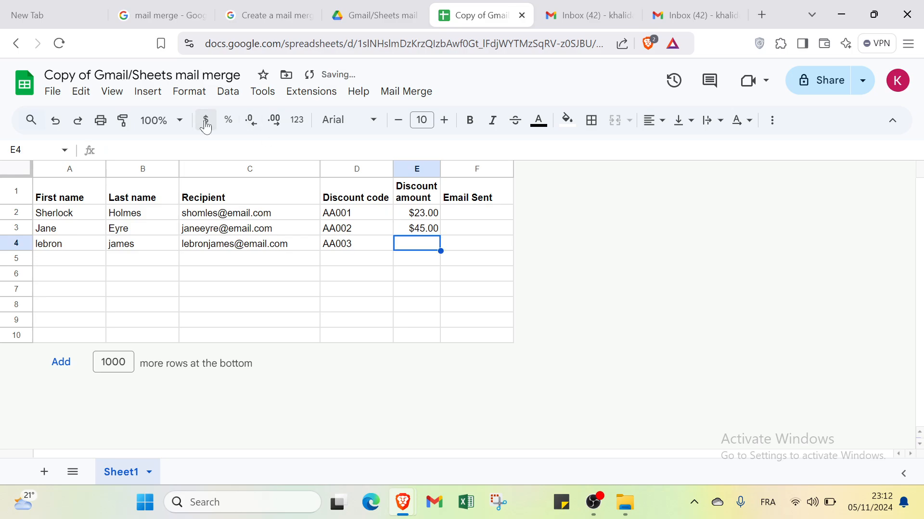
{"action": "double_click", "coordinate": [415, 246]}
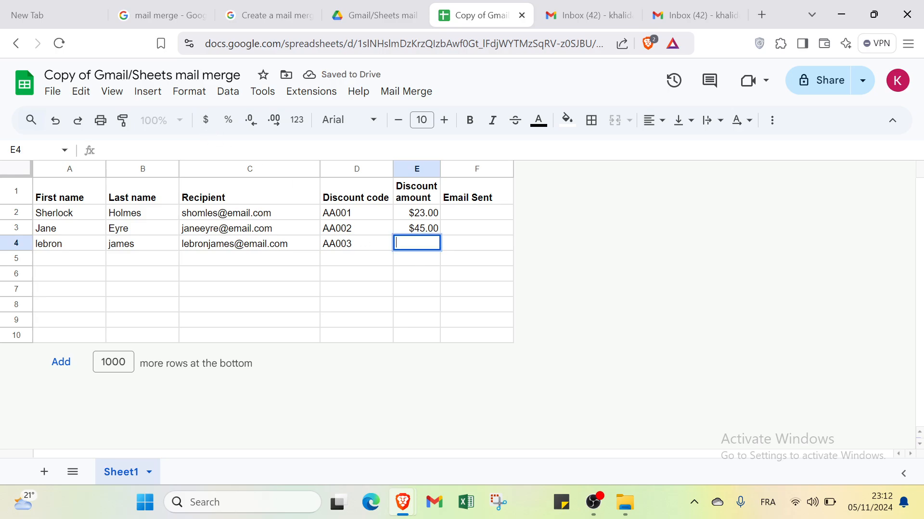
{"action": "left_click", "coordinate": [207, 121]}
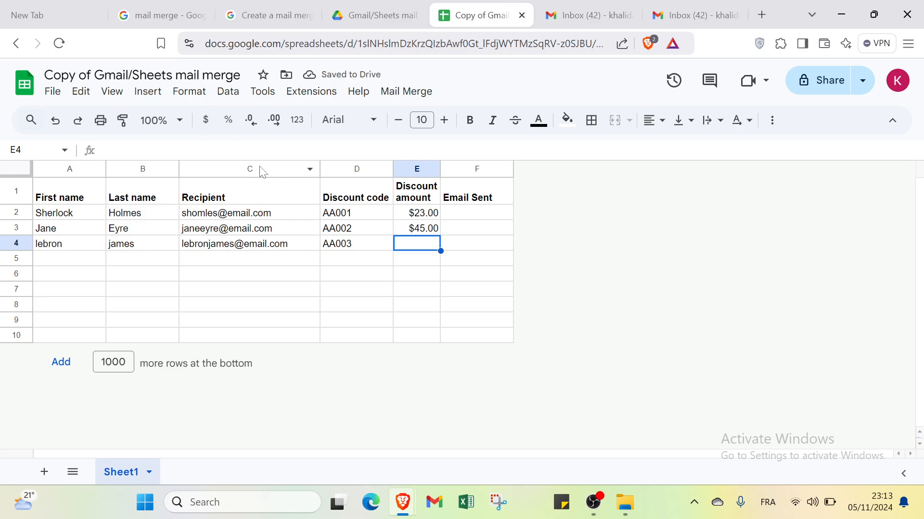
{"action": "left_click", "coordinate": [207, 130]}
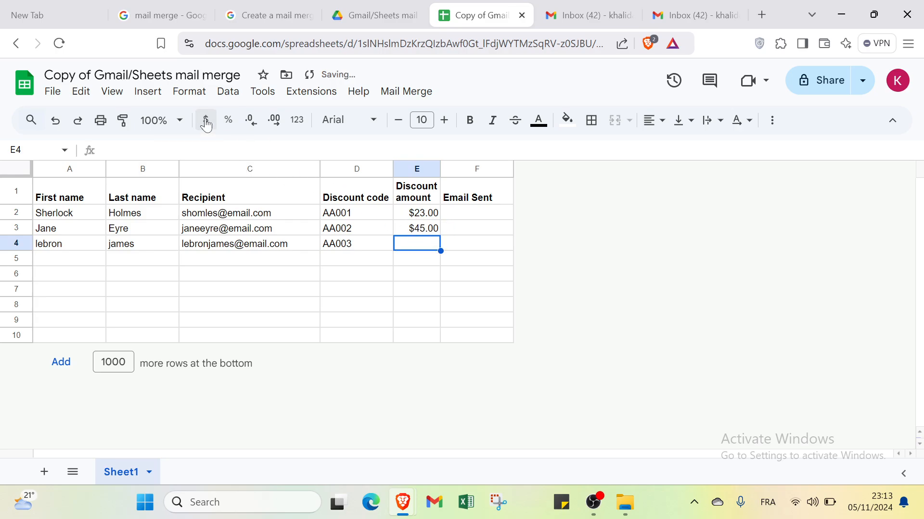
{"action": "key", "text": "Return"}
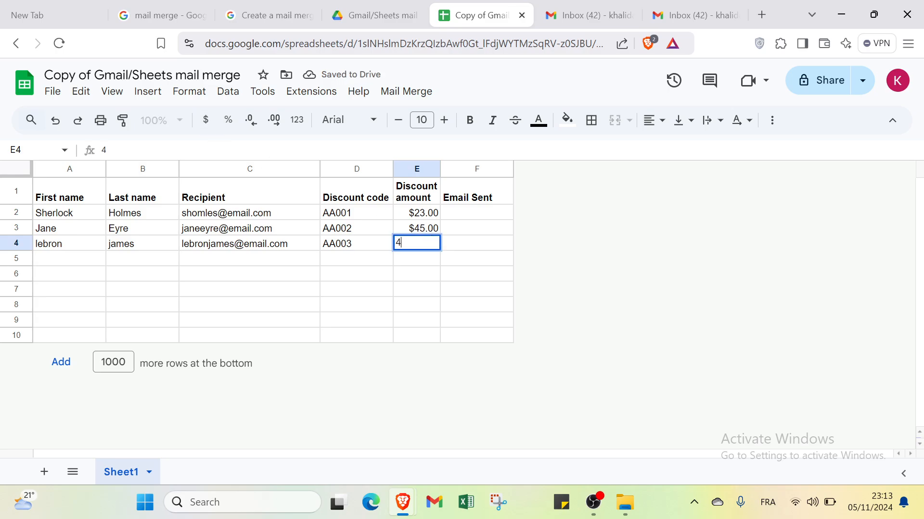
{"action": "type", "text": "500"}
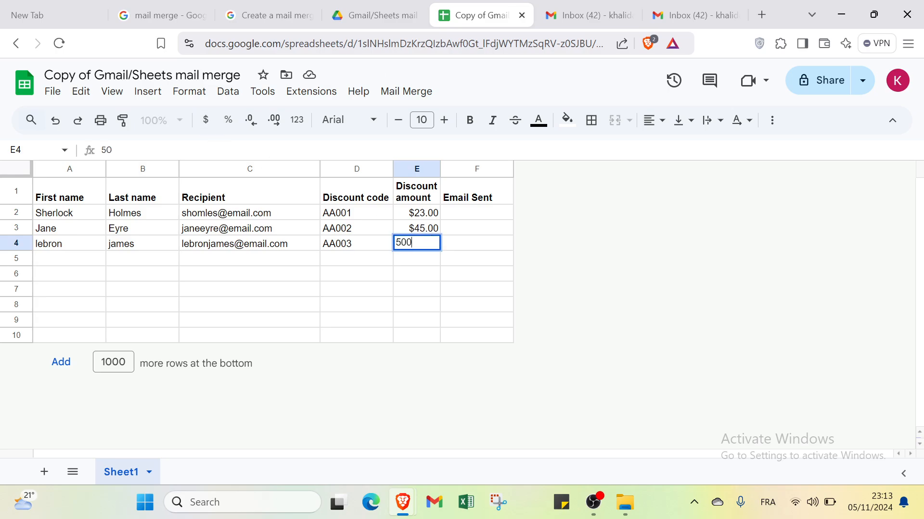
{"action": "key", "text": "Return"}
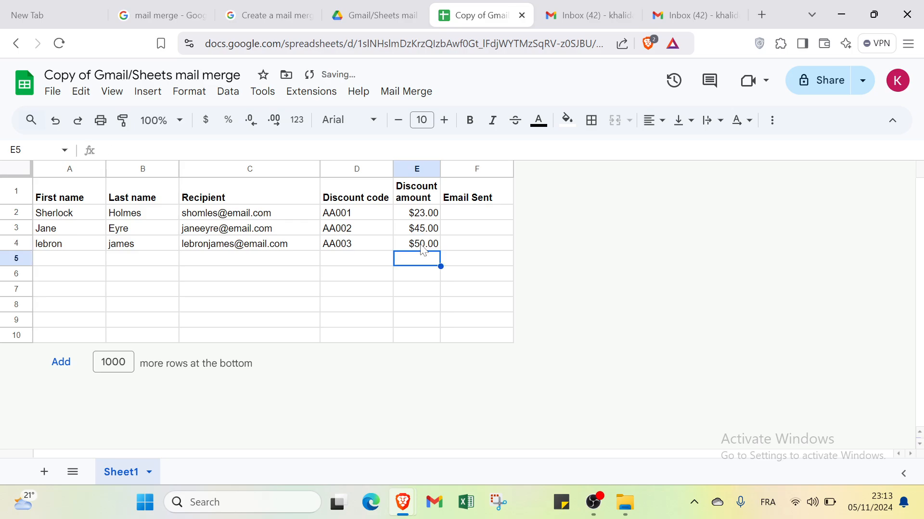
{"action": "left_click", "coordinate": [473, 213]}
{"action": "left_click", "coordinate": [477, 258]}
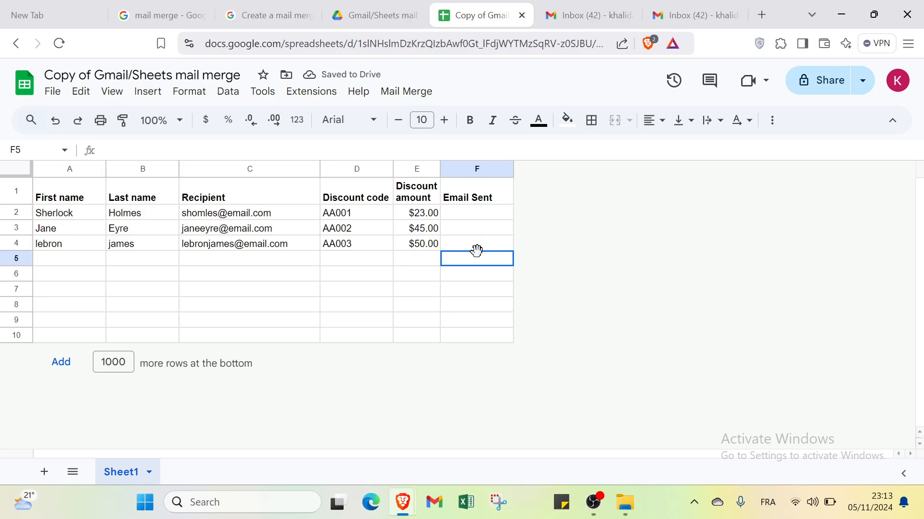
{"action": "left_click", "coordinate": [488, 247]}
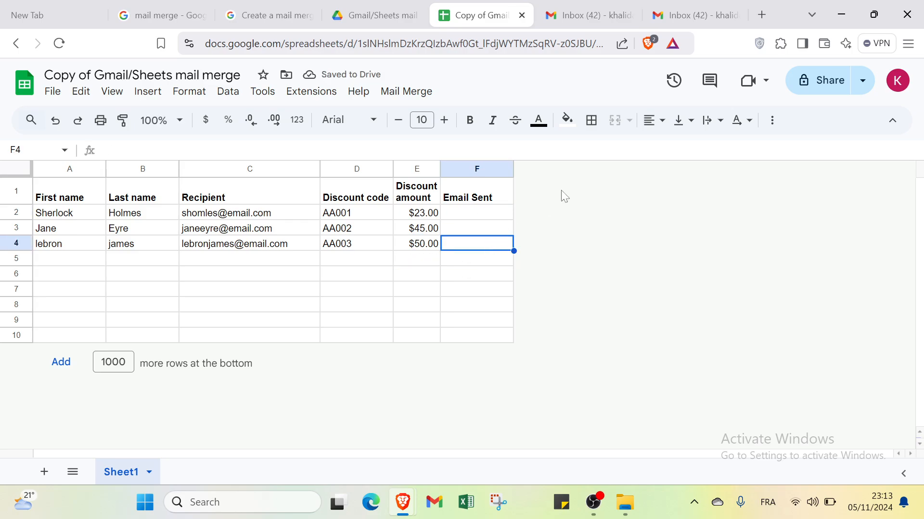
- Try sending the {{Recipient}} template draft in Gmail, dismiss the error, then return to the spreadsheet
{"action": "left_click", "coordinate": [586, 15]}
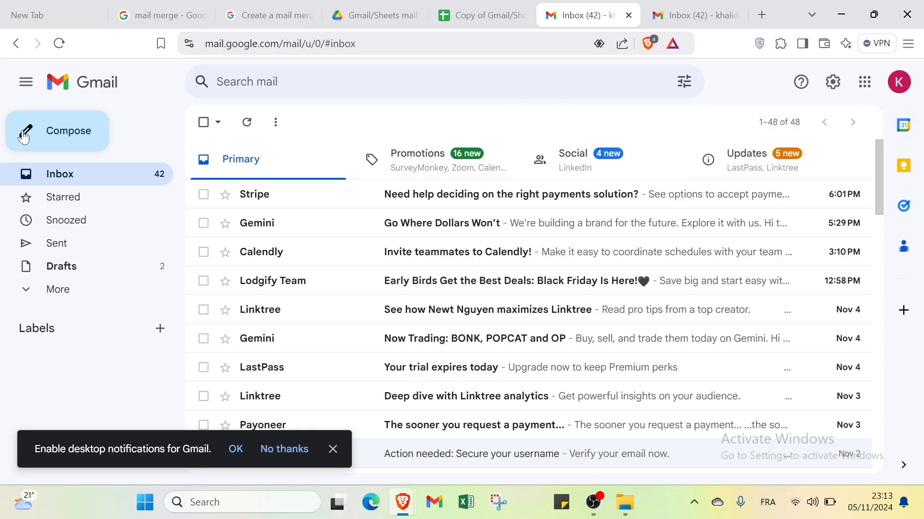
{"action": "left_click", "coordinate": [696, 16]}
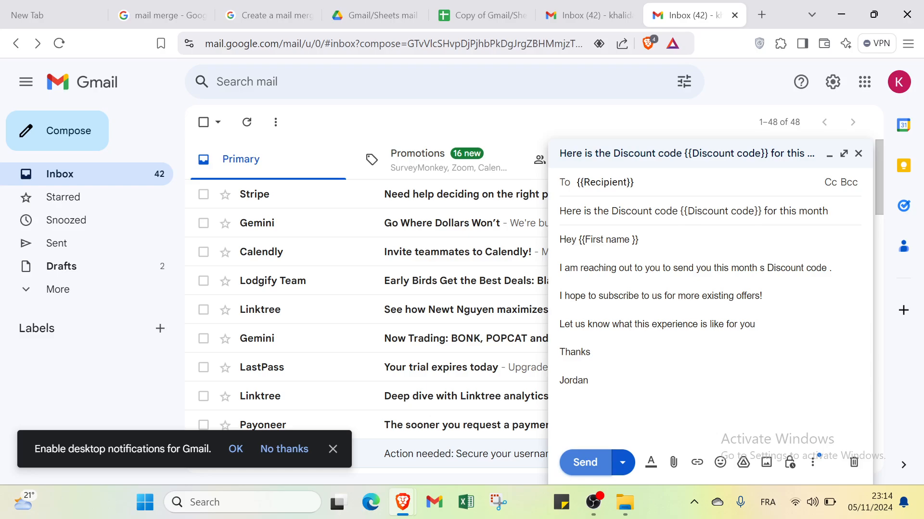
{"action": "left_click", "coordinate": [615, 465]}
{"action": "left_click", "coordinate": [603, 466]}
{"action": "left_click", "coordinate": [603, 467]}
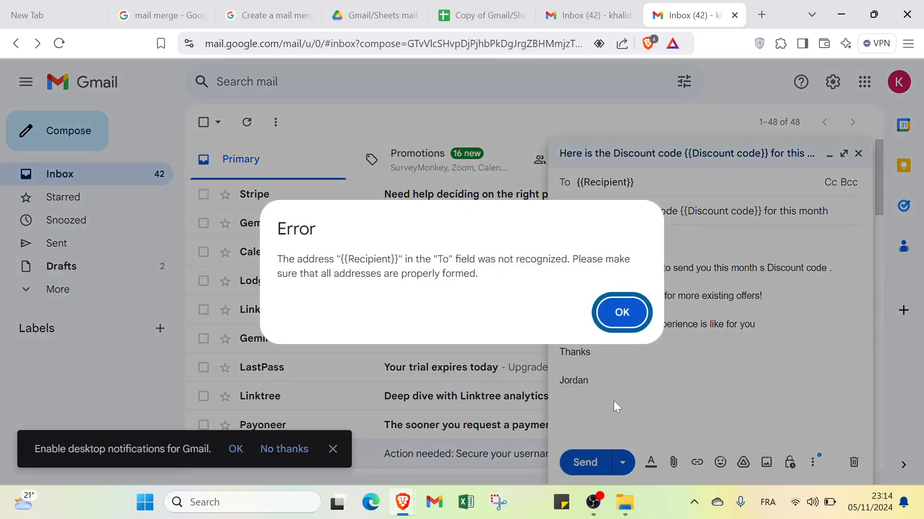
{"action": "left_click", "coordinate": [620, 313]}
{"action": "left_click", "coordinate": [596, 15]}
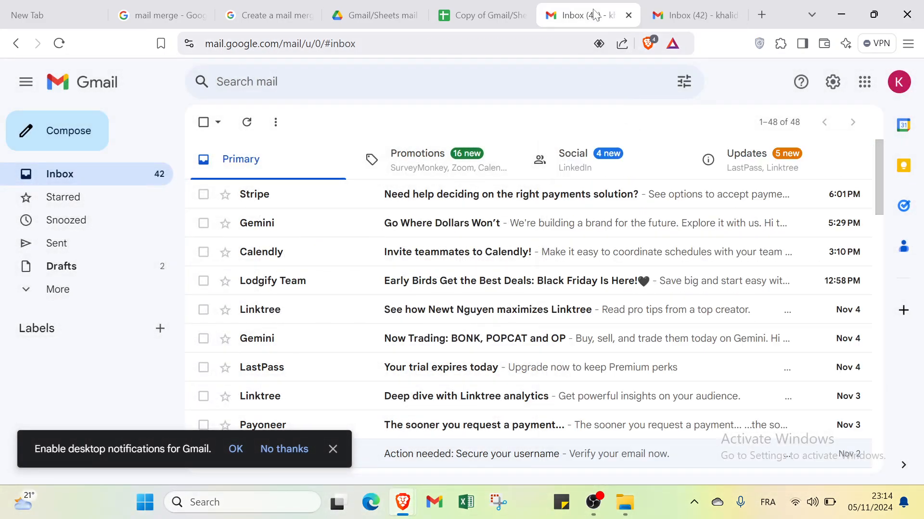
{"action": "left_click", "coordinate": [500, 14]}
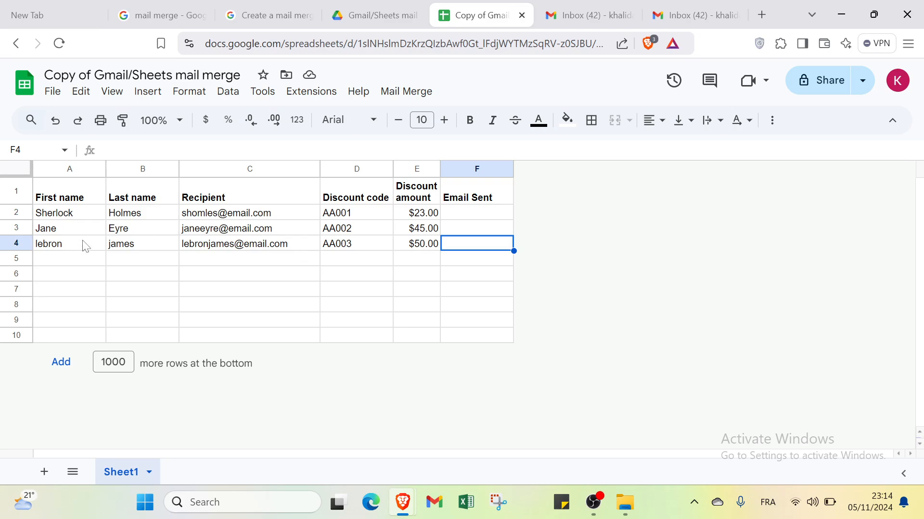
- Run Mail Merge > Send Emails and accept the Authorization required prompt
{"action": "left_click", "coordinate": [407, 94]}
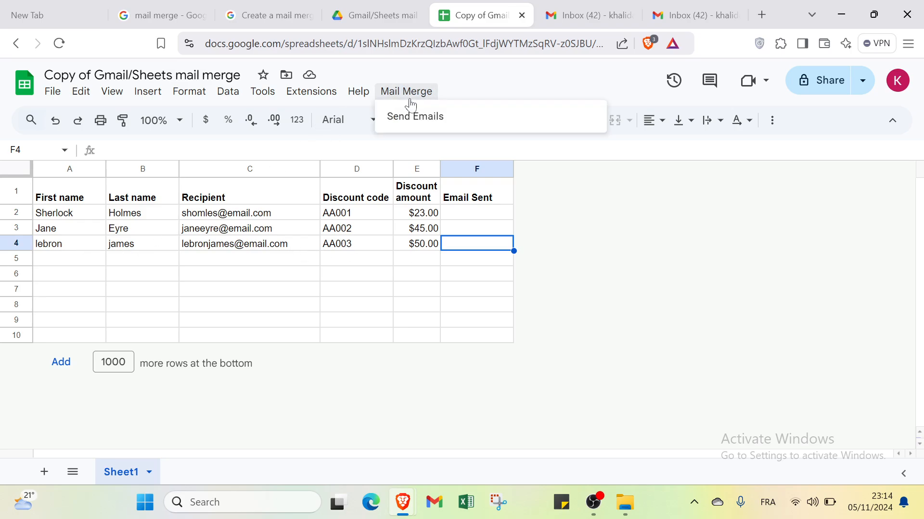
{"action": "left_click", "coordinate": [432, 121]}
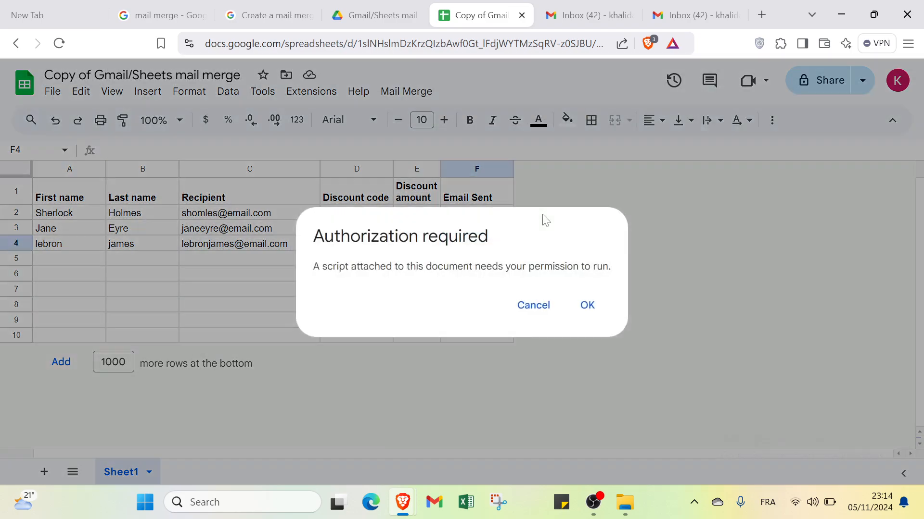
{"action": "left_click", "coordinate": [588, 306]}
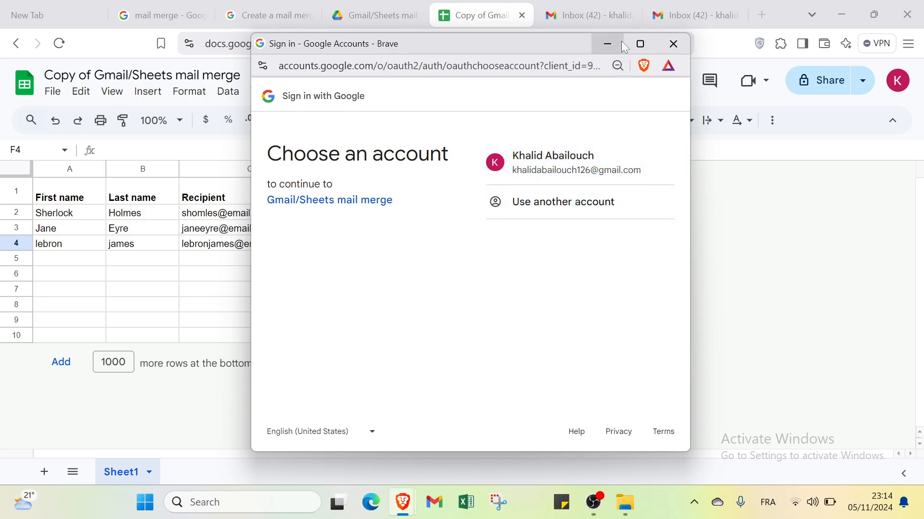
- Close the Google Accounts sign-in popup to get back to the spreadsheet
{"action": "left_click", "coordinate": [608, 43]}
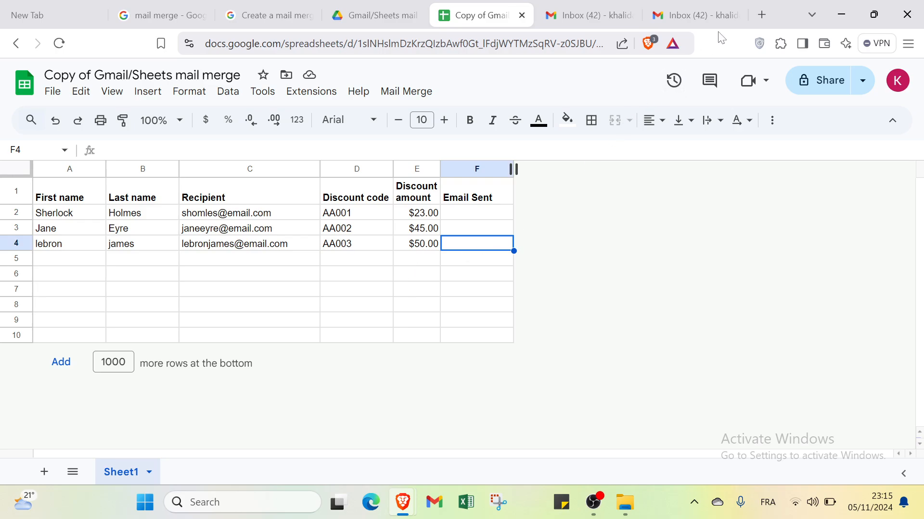
- Close both Gmail tabs, choosing Leave to discard unsaved changes on the draft page
{"action": "left_click", "coordinate": [734, 16]}
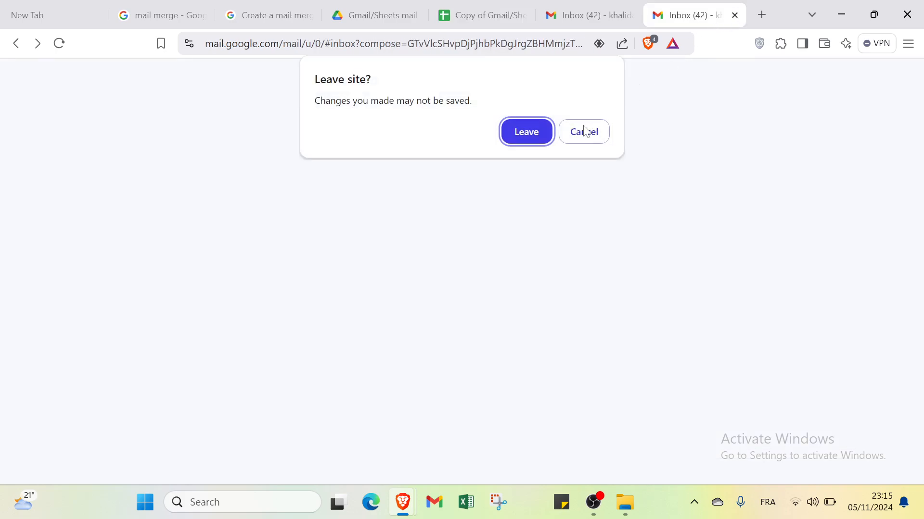
{"action": "left_click", "coordinate": [539, 129]}
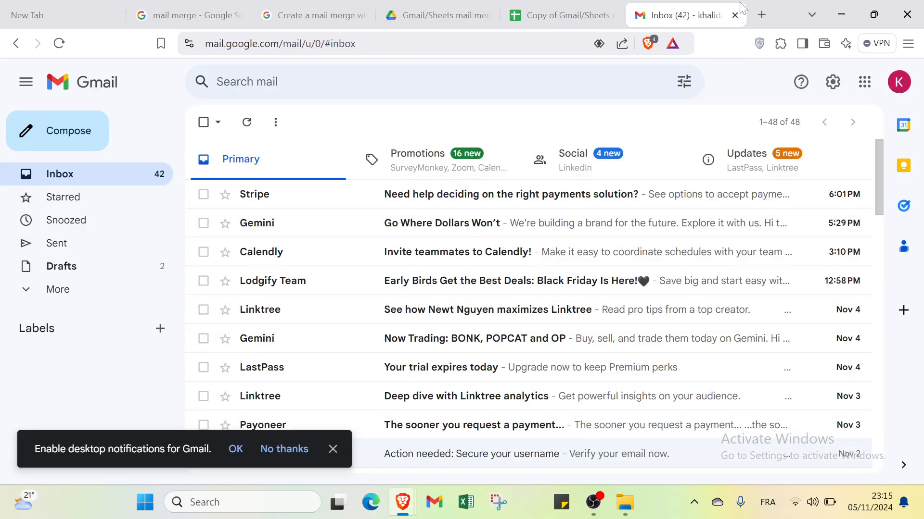
{"action": "left_click", "coordinate": [734, 15]}
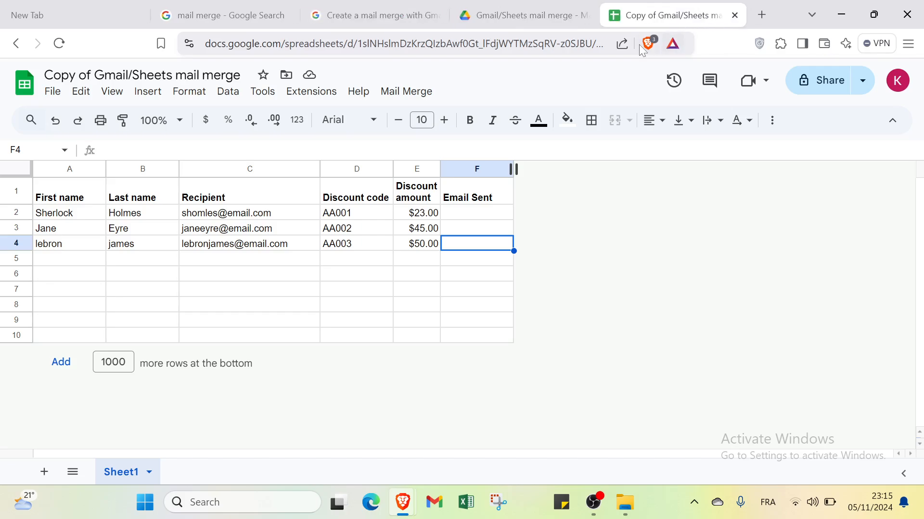
- Close the copied mail-merge spreadsheet, the copy-document page and the Apps Script mail merge guide
{"action": "left_click", "coordinate": [735, 15]}
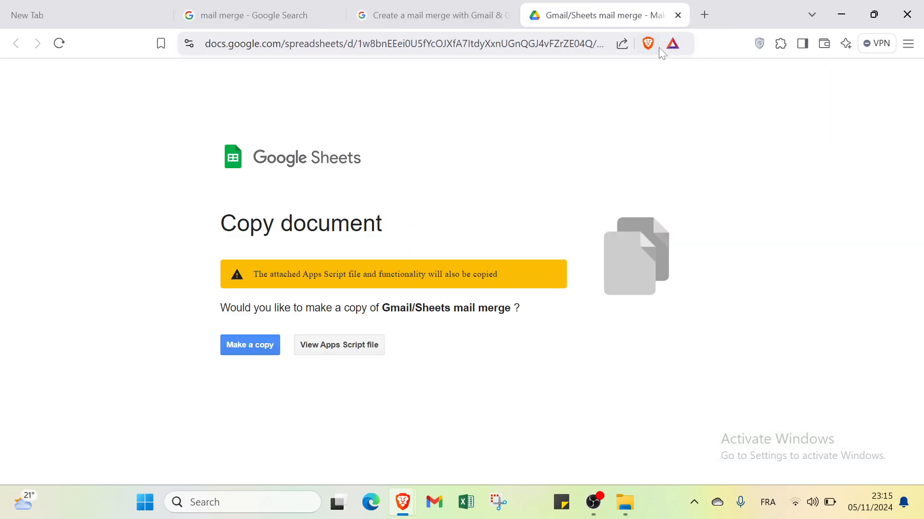
{"action": "left_click", "coordinate": [678, 15]}
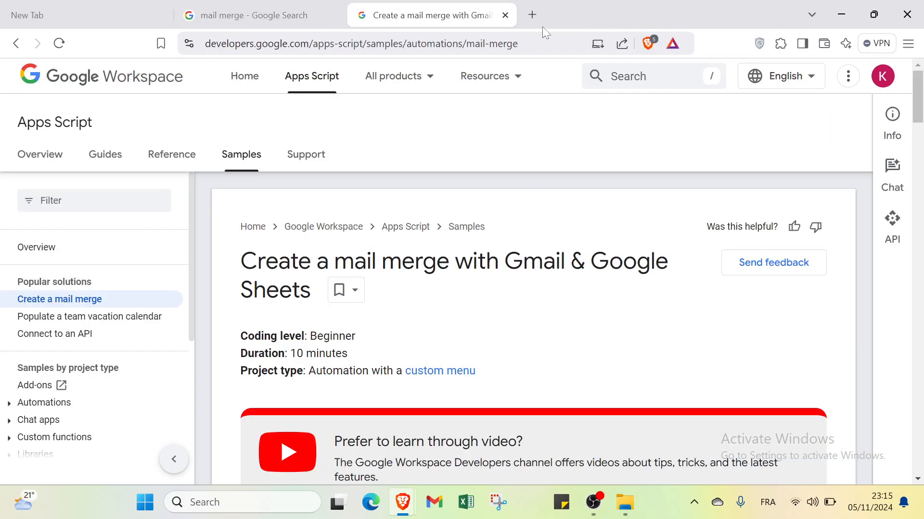
{"action": "left_click", "coordinate": [505, 15]}
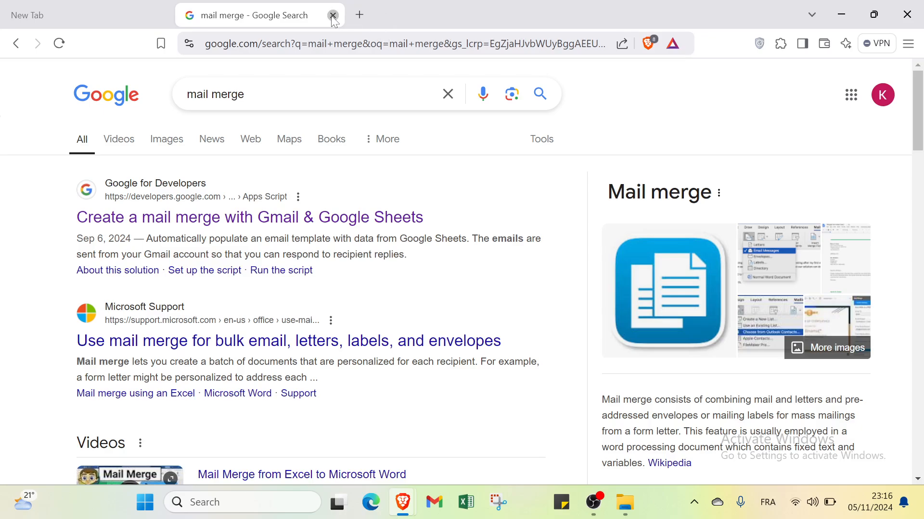